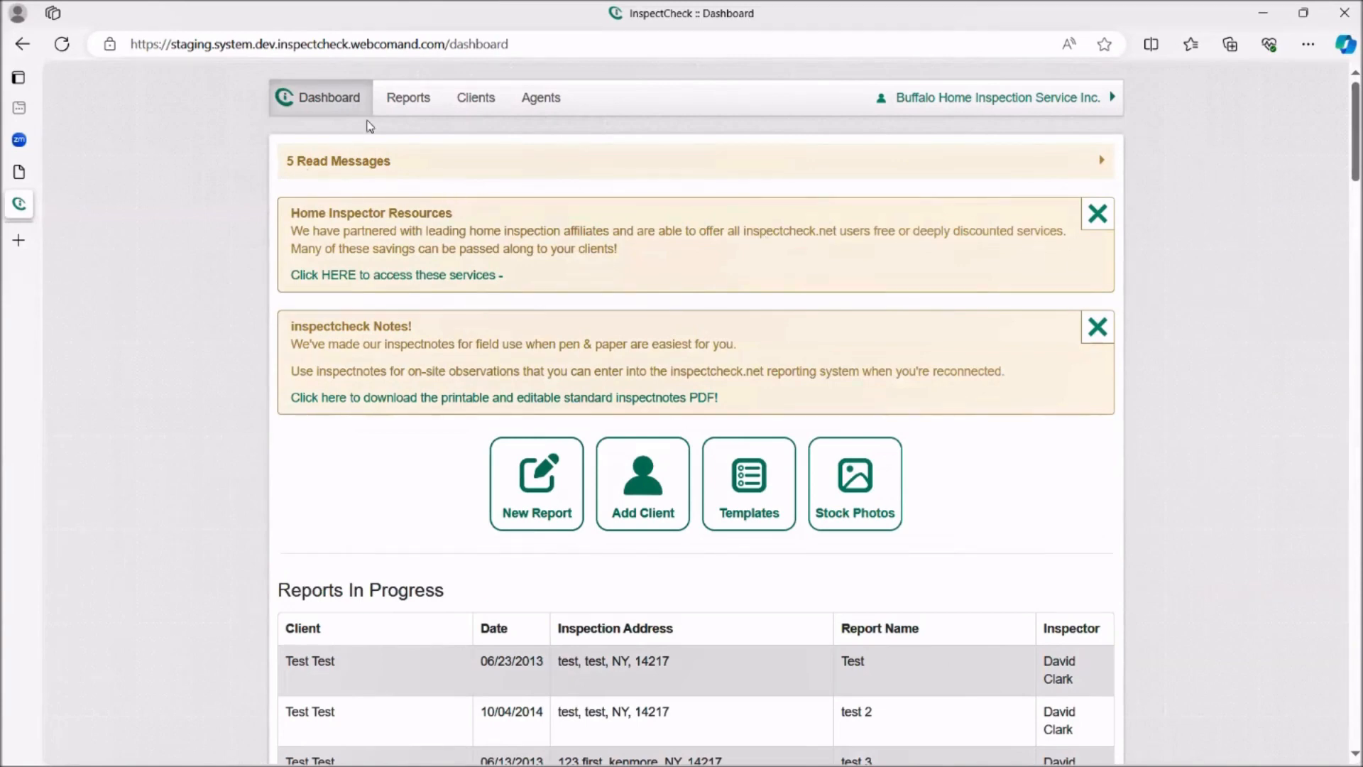
# - Review the pending, in-progress, finalized and archived report lists
pyautogui.click(403, 101)
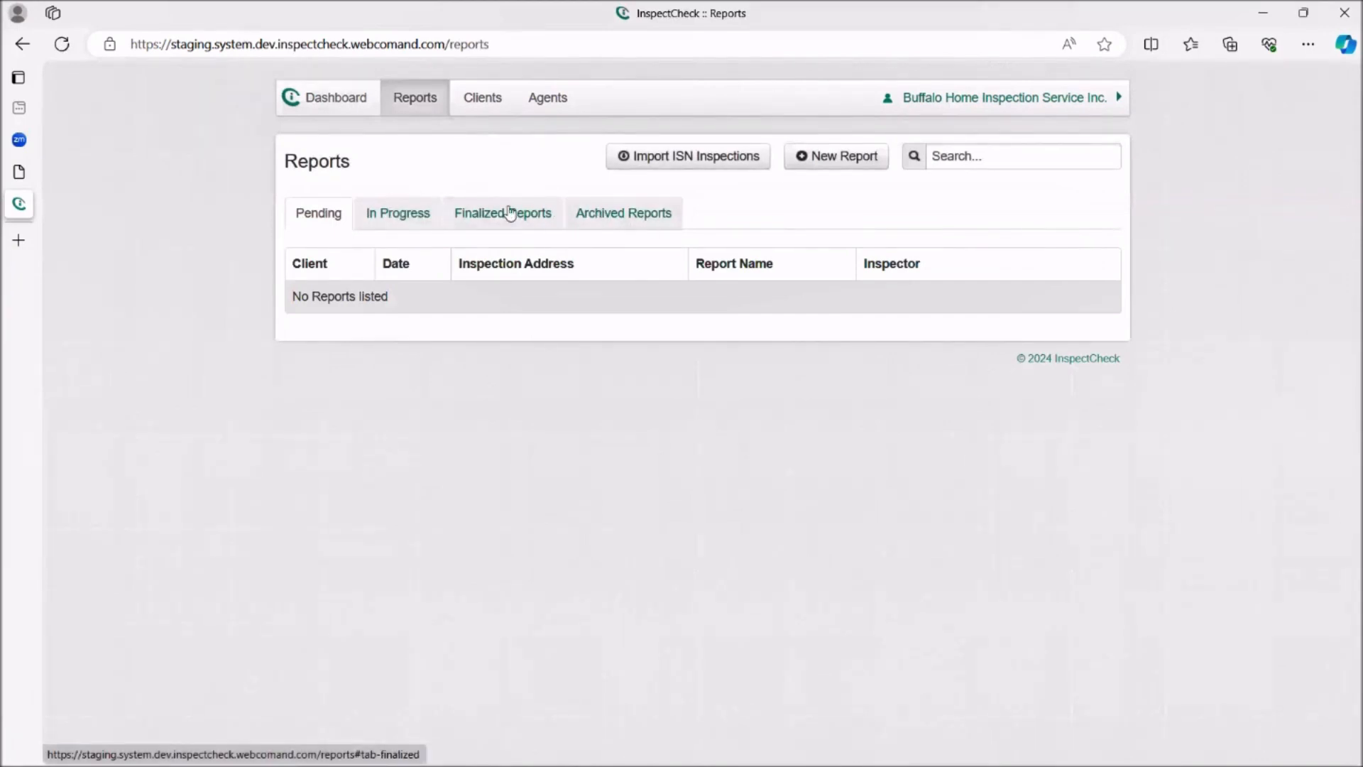
pyautogui.click(440, 214)
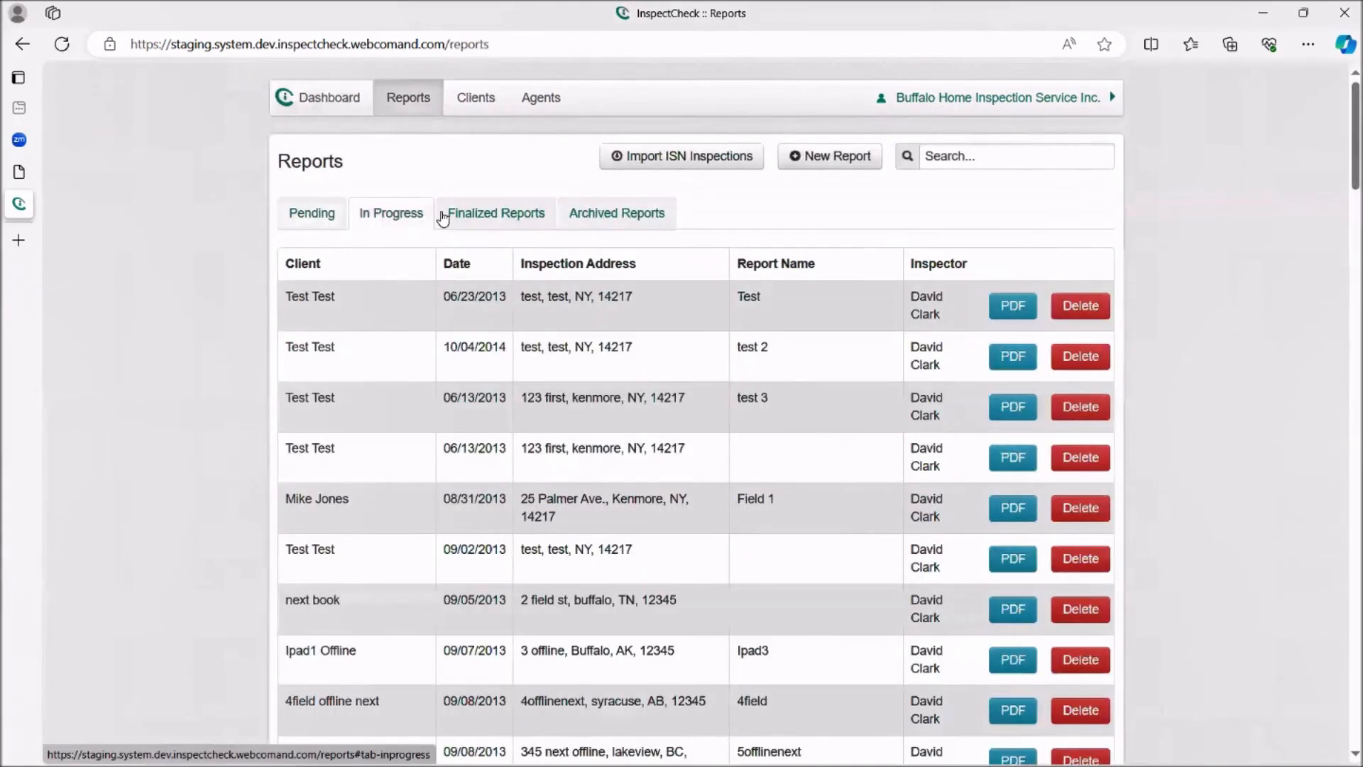
pyautogui.click(500, 216)
pyautogui.click(625, 214)
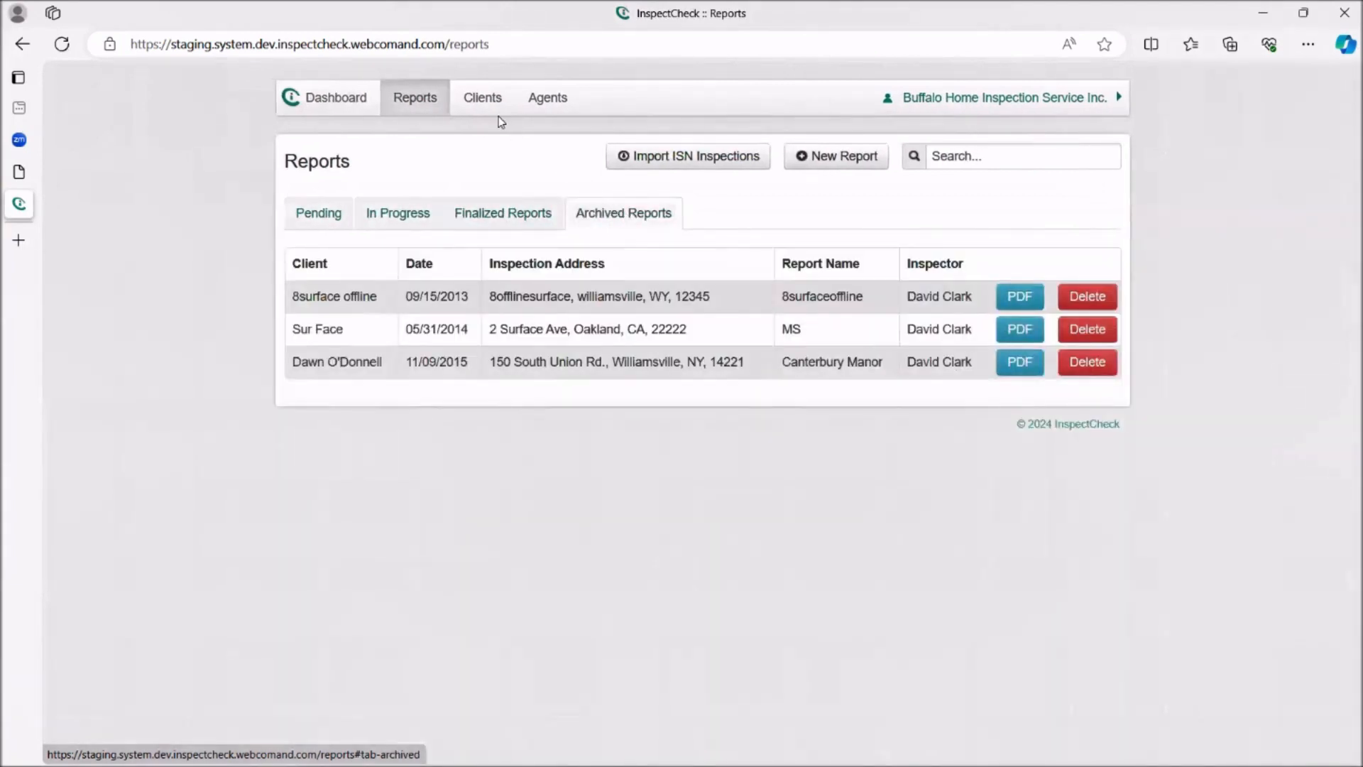
# - View the client list and the agent list, and return to the dashboard
pyautogui.click(475, 98)
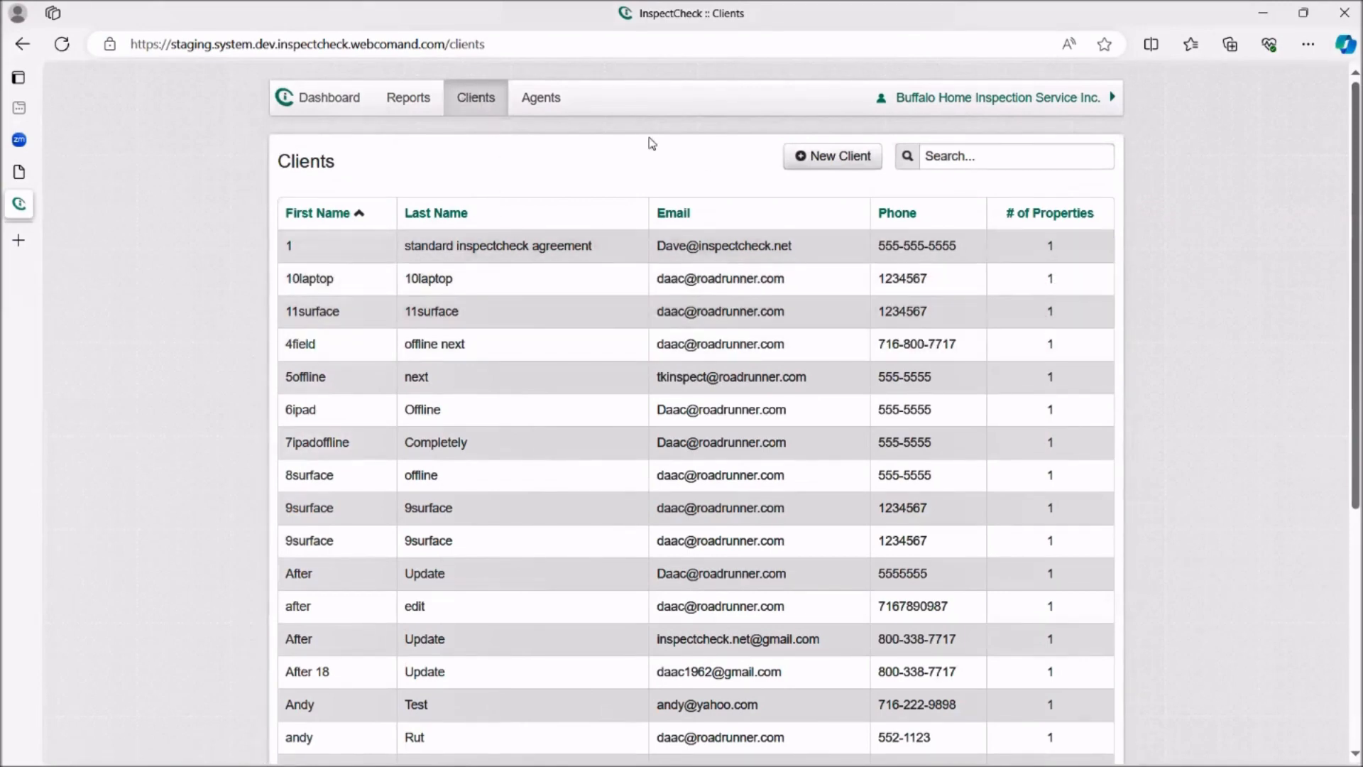
pyautogui.click(544, 103)
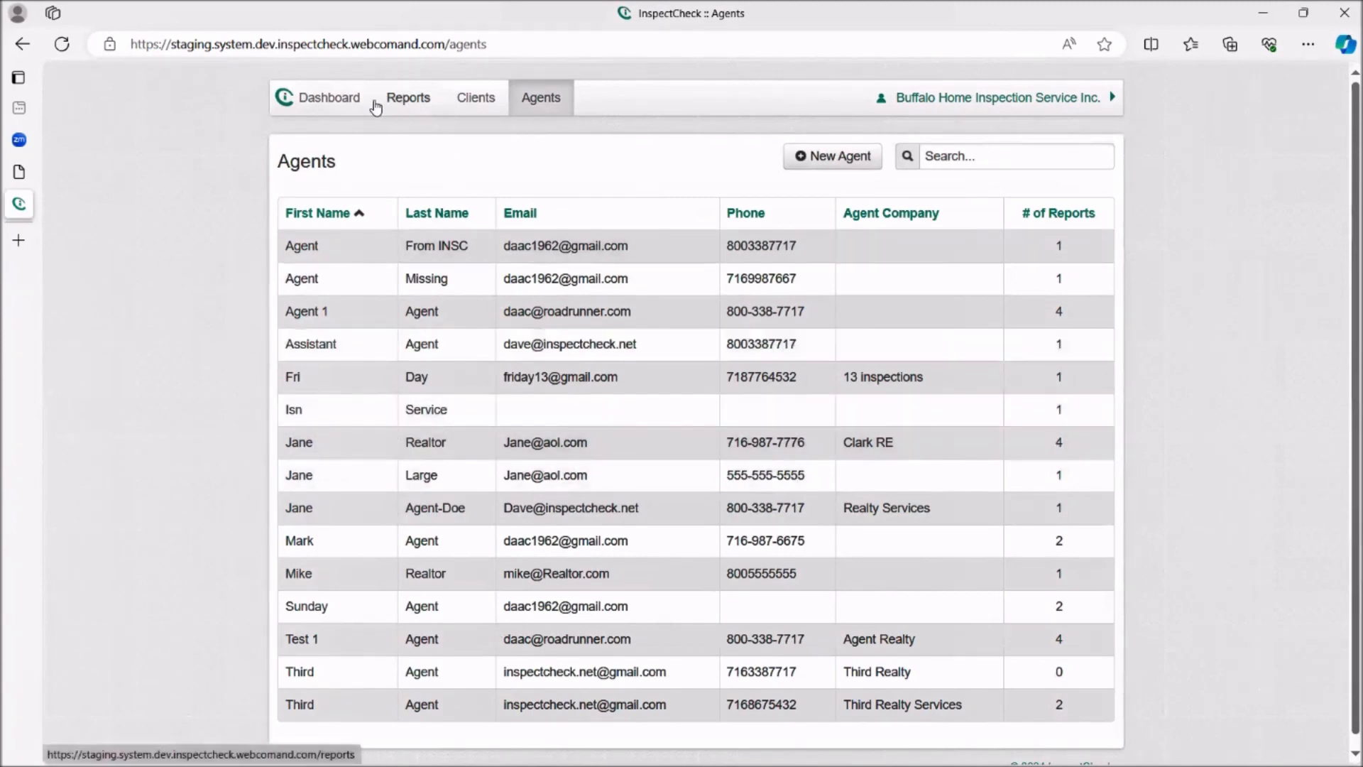
pyautogui.click(337, 105)
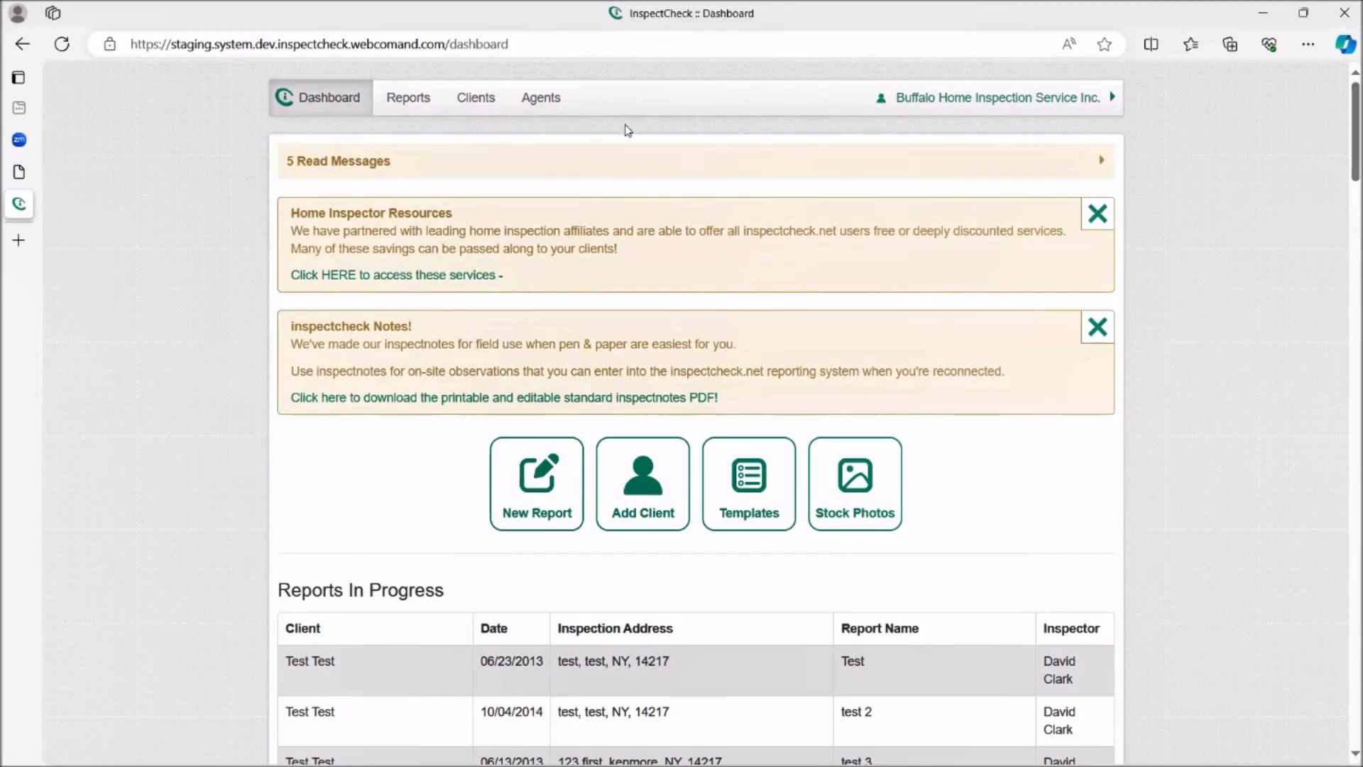
# - Review the company settings, including the company details and the inspectors list, and return to the dashboard
pyautogui.click(965, 101)
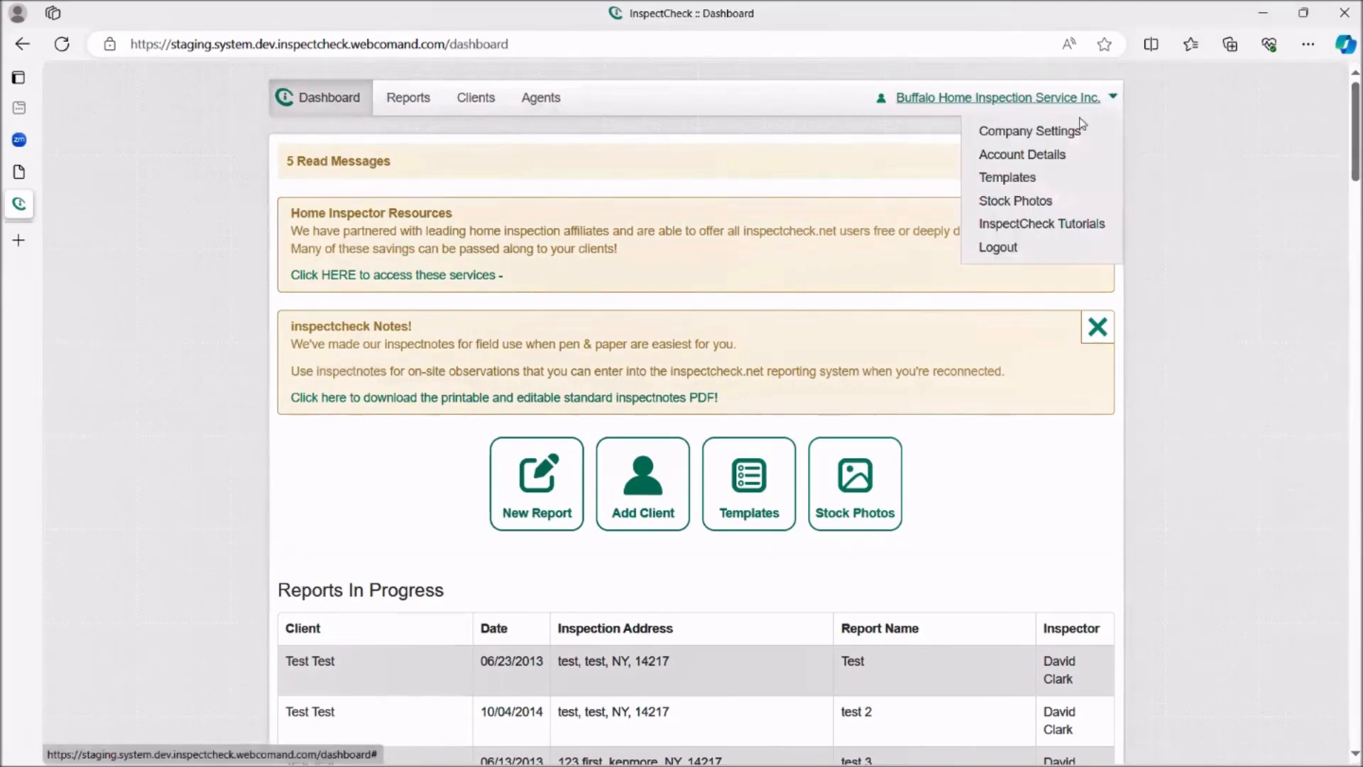
pyautogui.click(1072, 133)
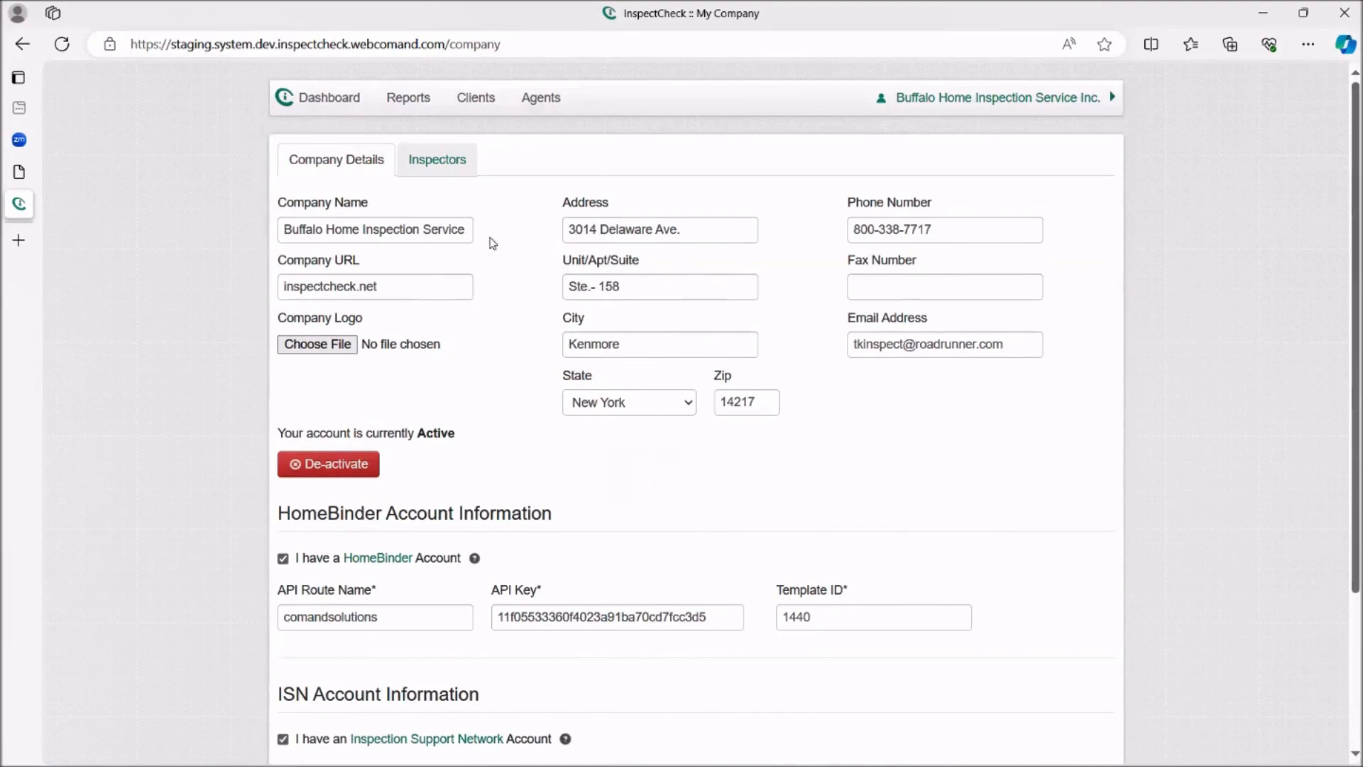
pyautogui.scroll(-1, 544, 448)
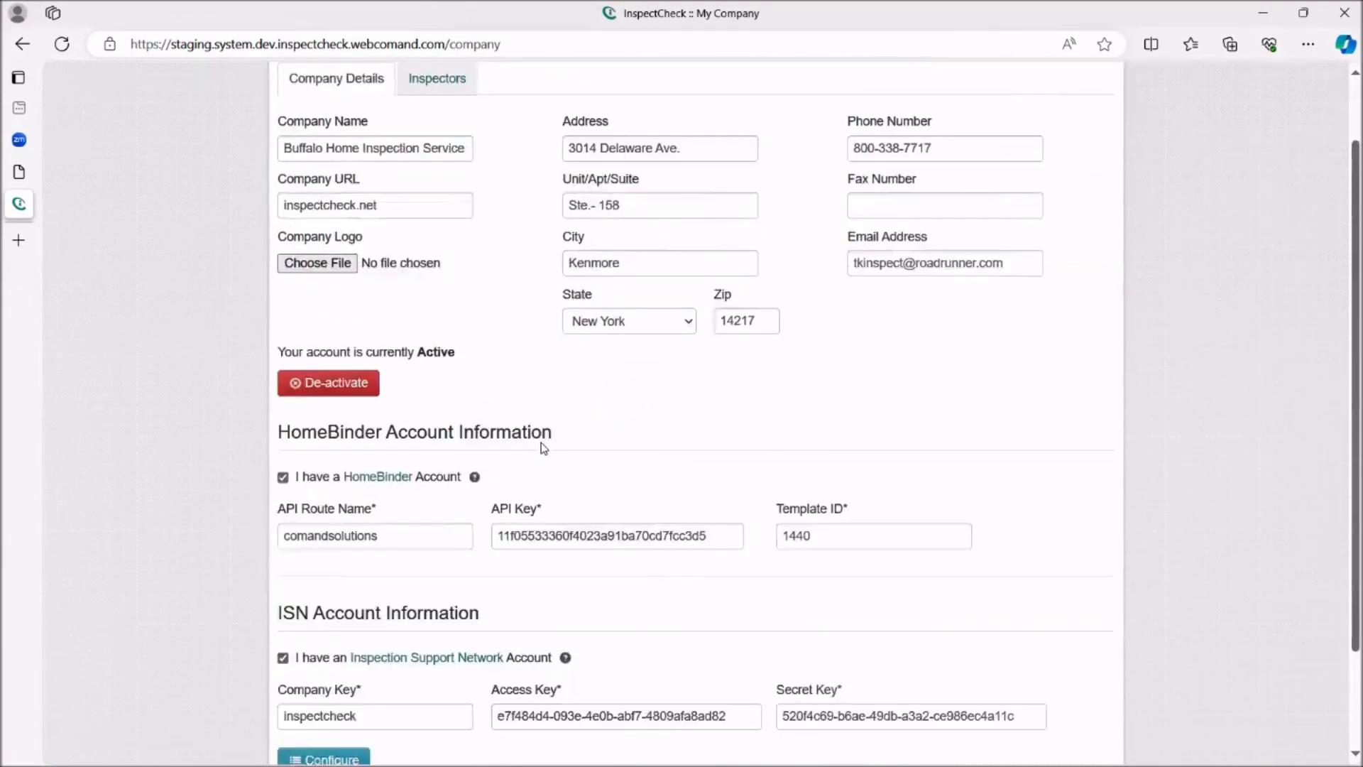
pyautogui.scroll(1, 544, 448)
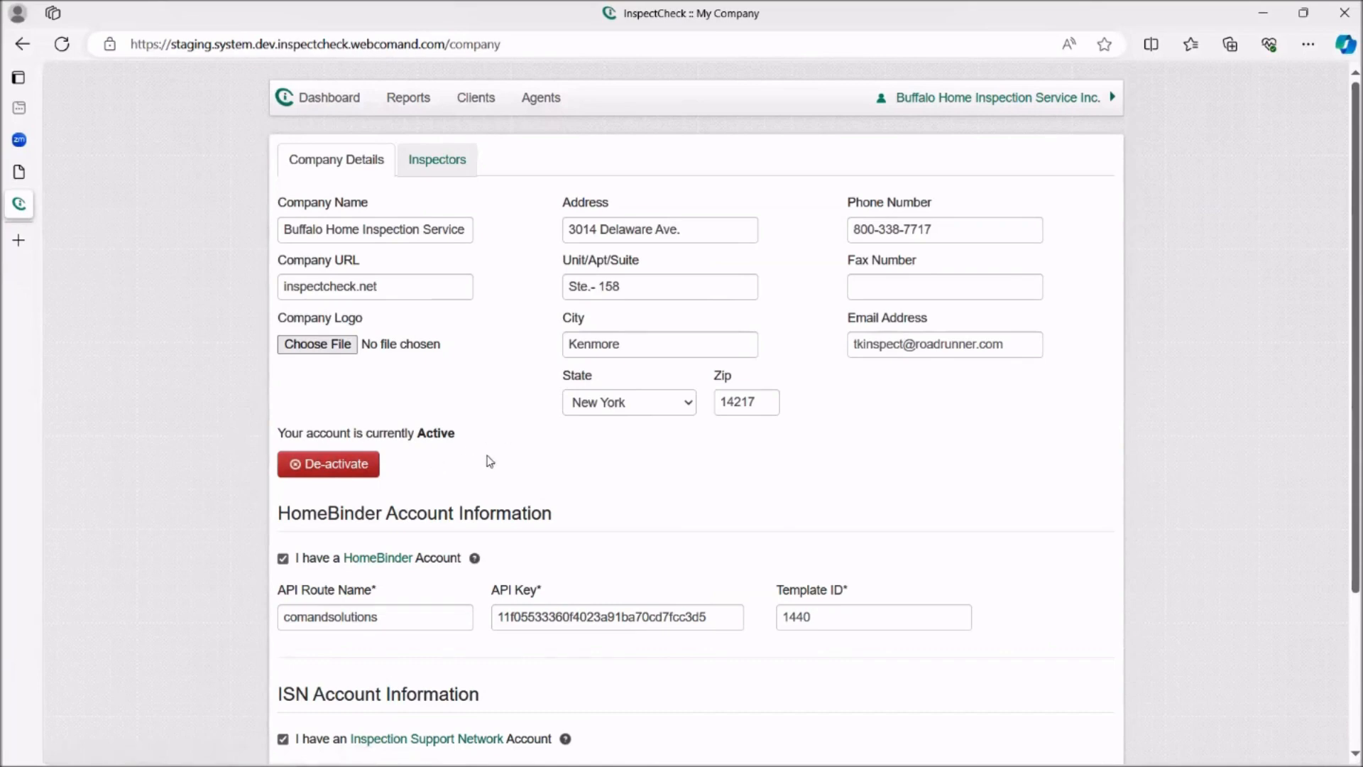
pyautogui.click(452, 162)
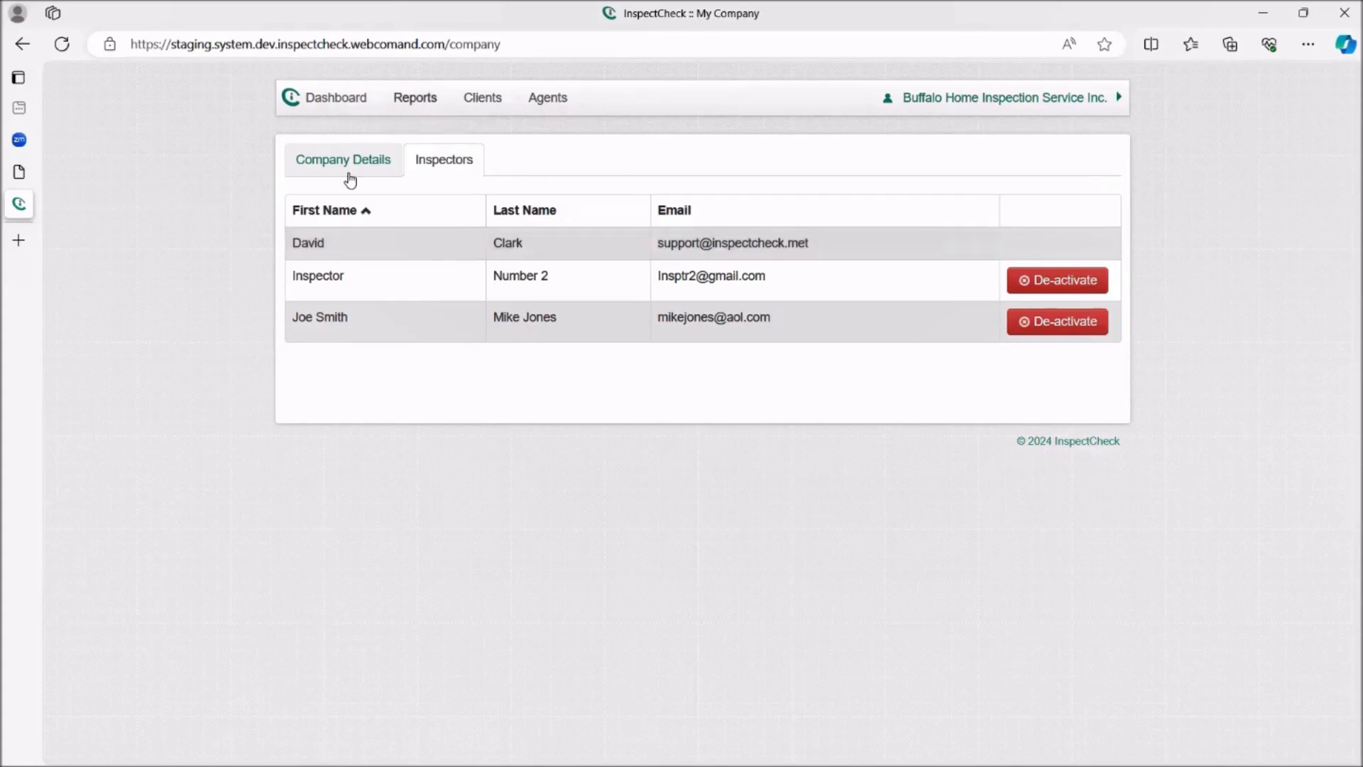
pyautogui.click(334, 99)
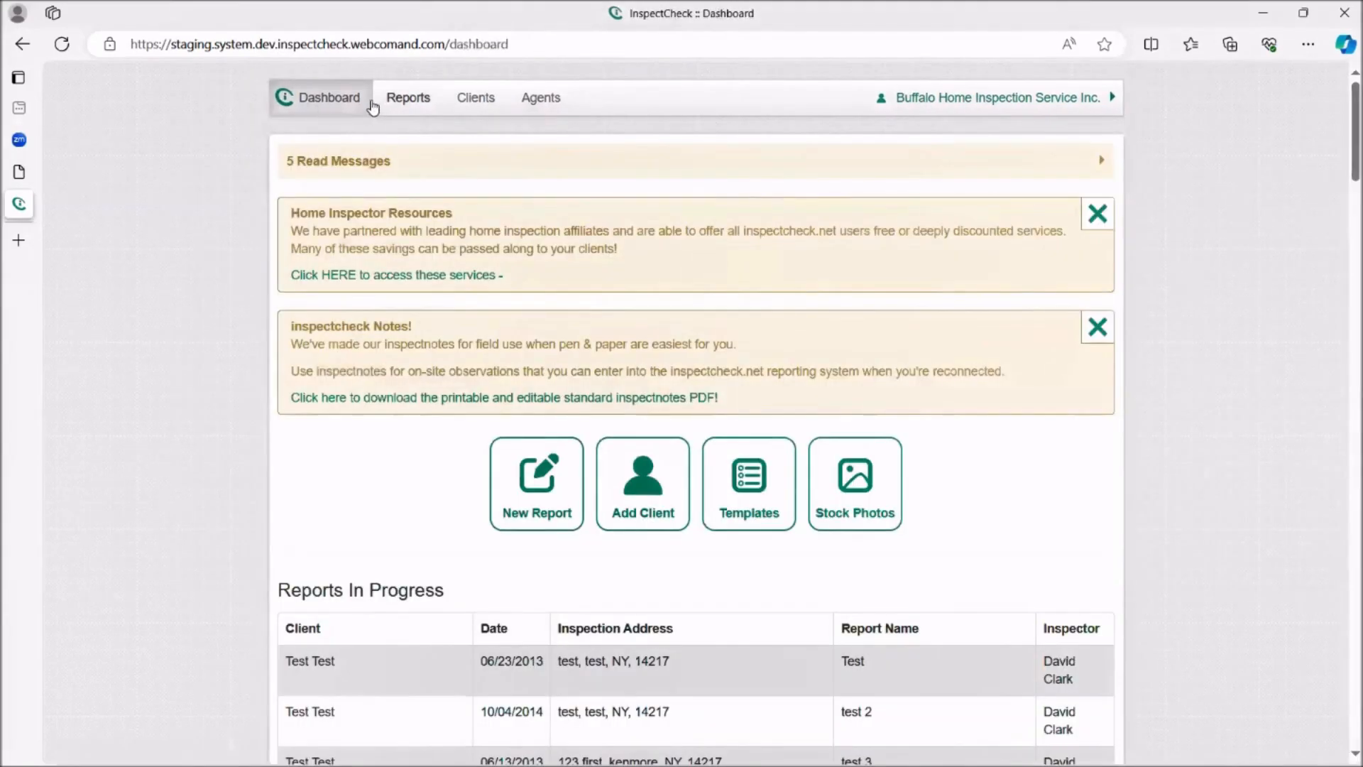
# - View the account details, leave them without saving and open them again
pyautogui.click(1009, 99)
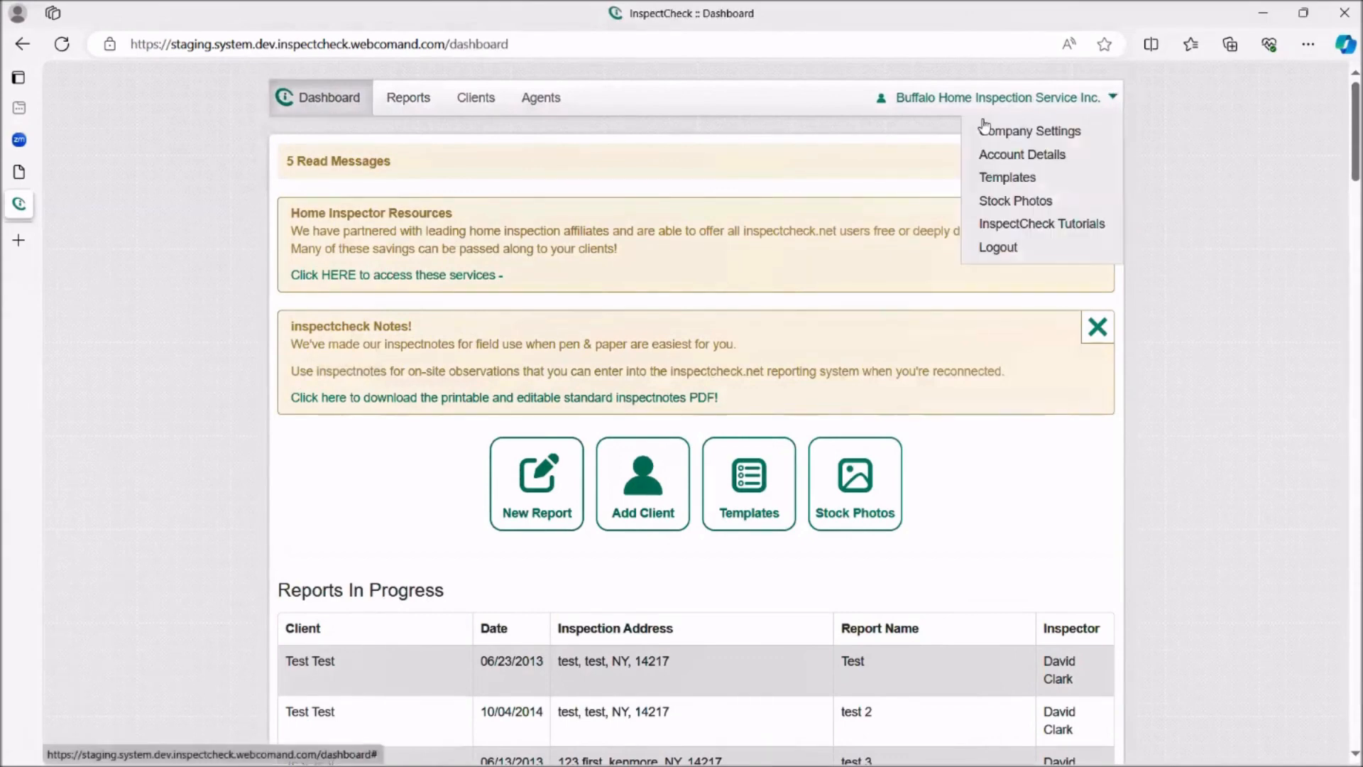
pyautogui.click(1023, 157)
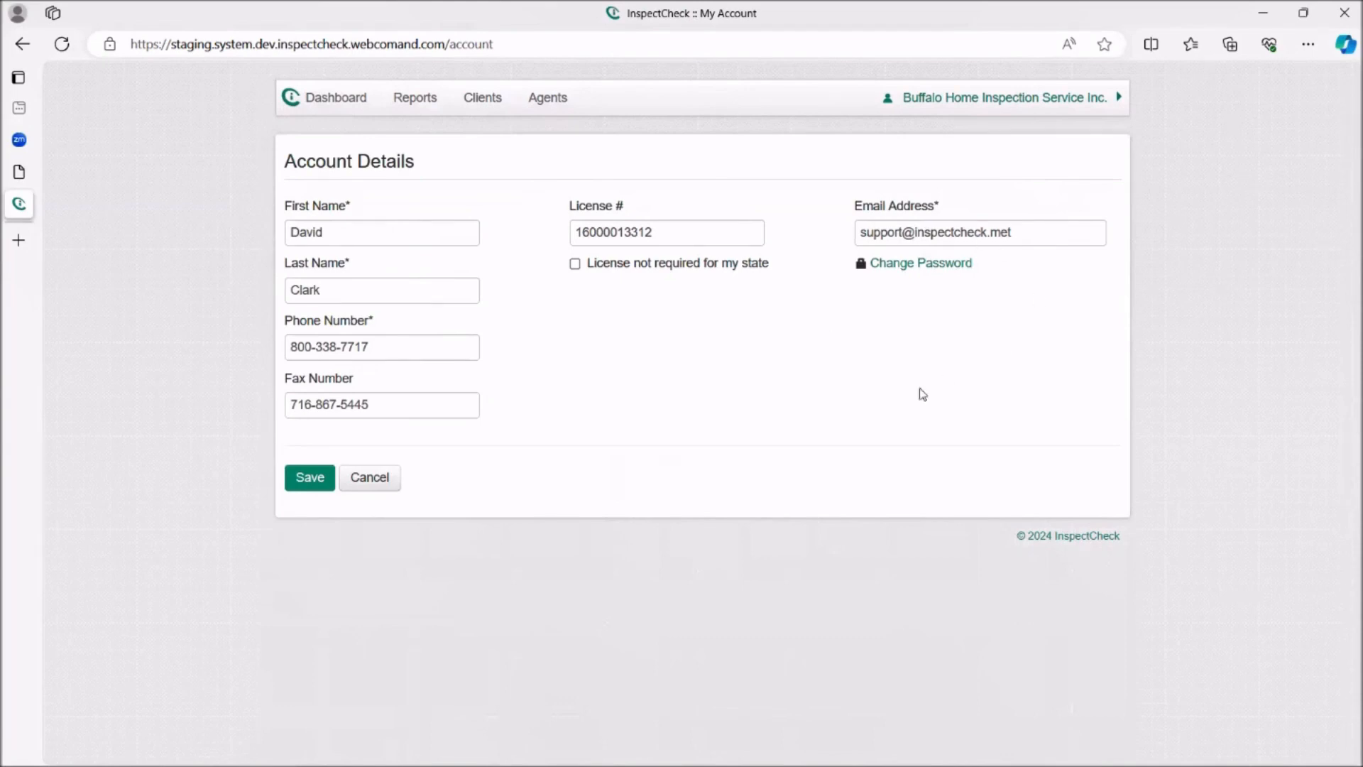
pyautogui.click(367, 480)
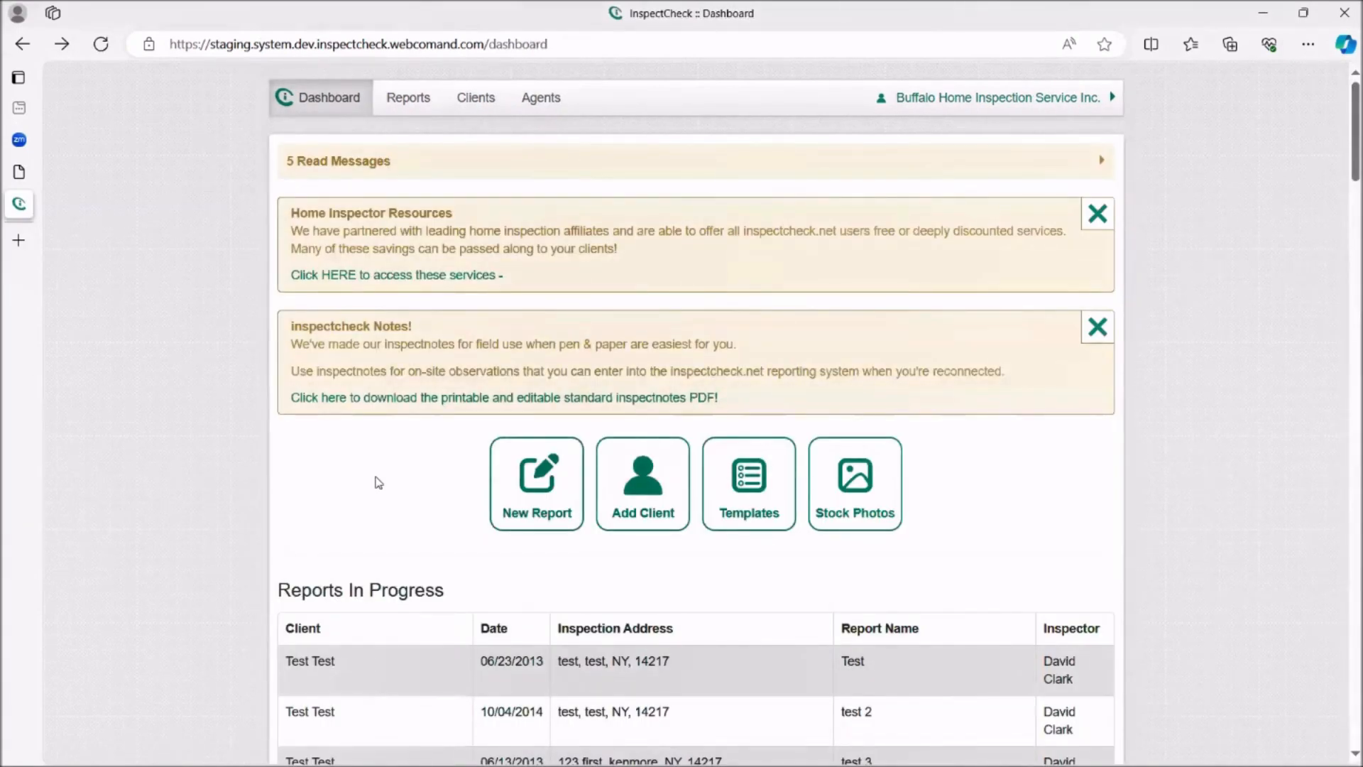
pyautogui.moveTo(1078, 114)
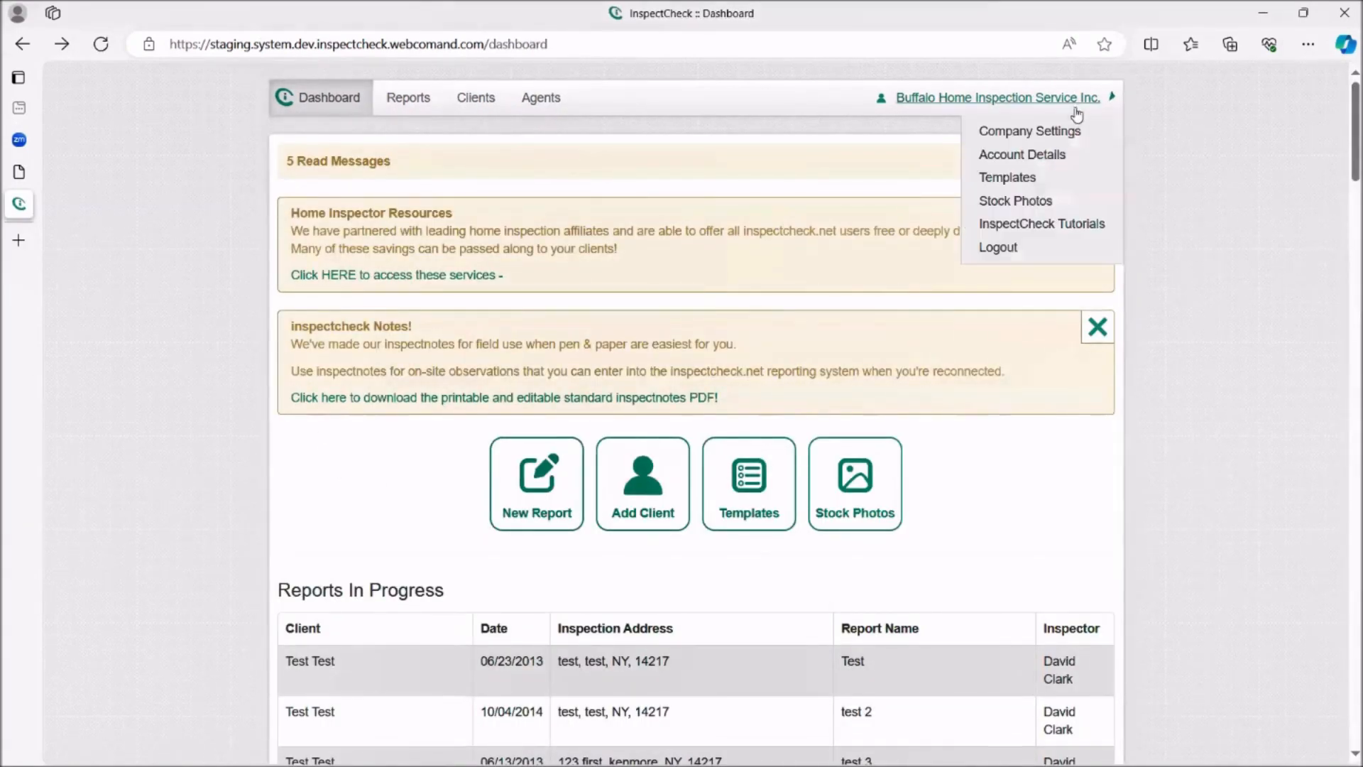
pyautogui.click(1054, 154)
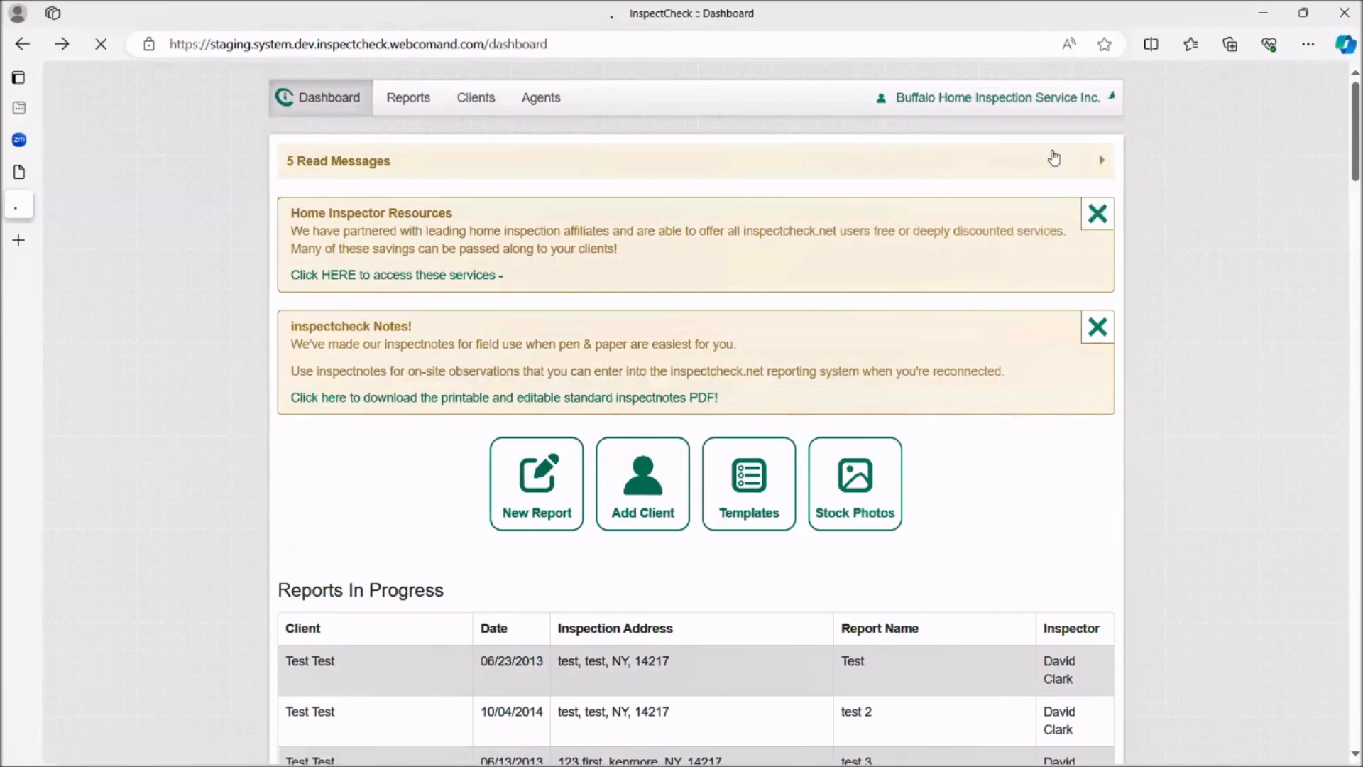
# - Examine the company details, including the logo, HomeBinder and ISN account sections
pyautogui.moveTo(1069, 100)
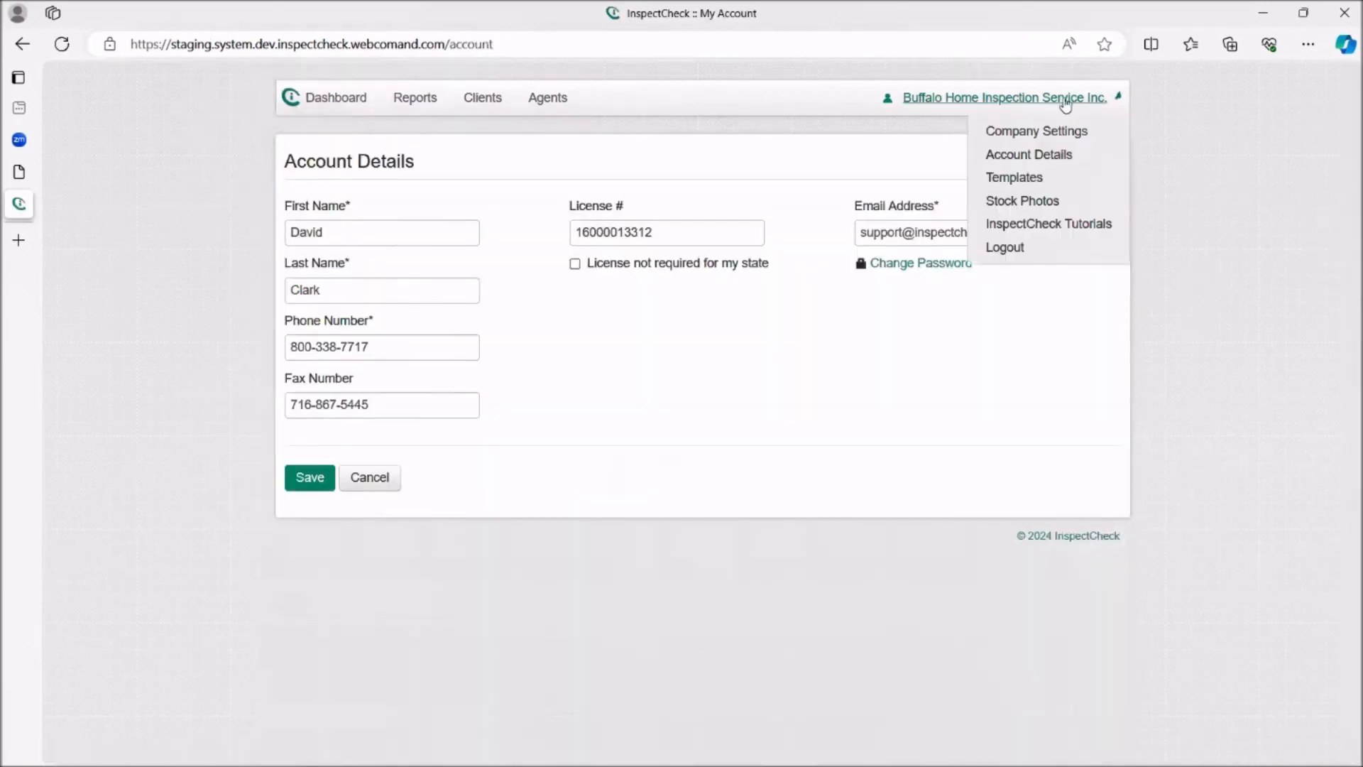
pyautogui.click(1050, 128)
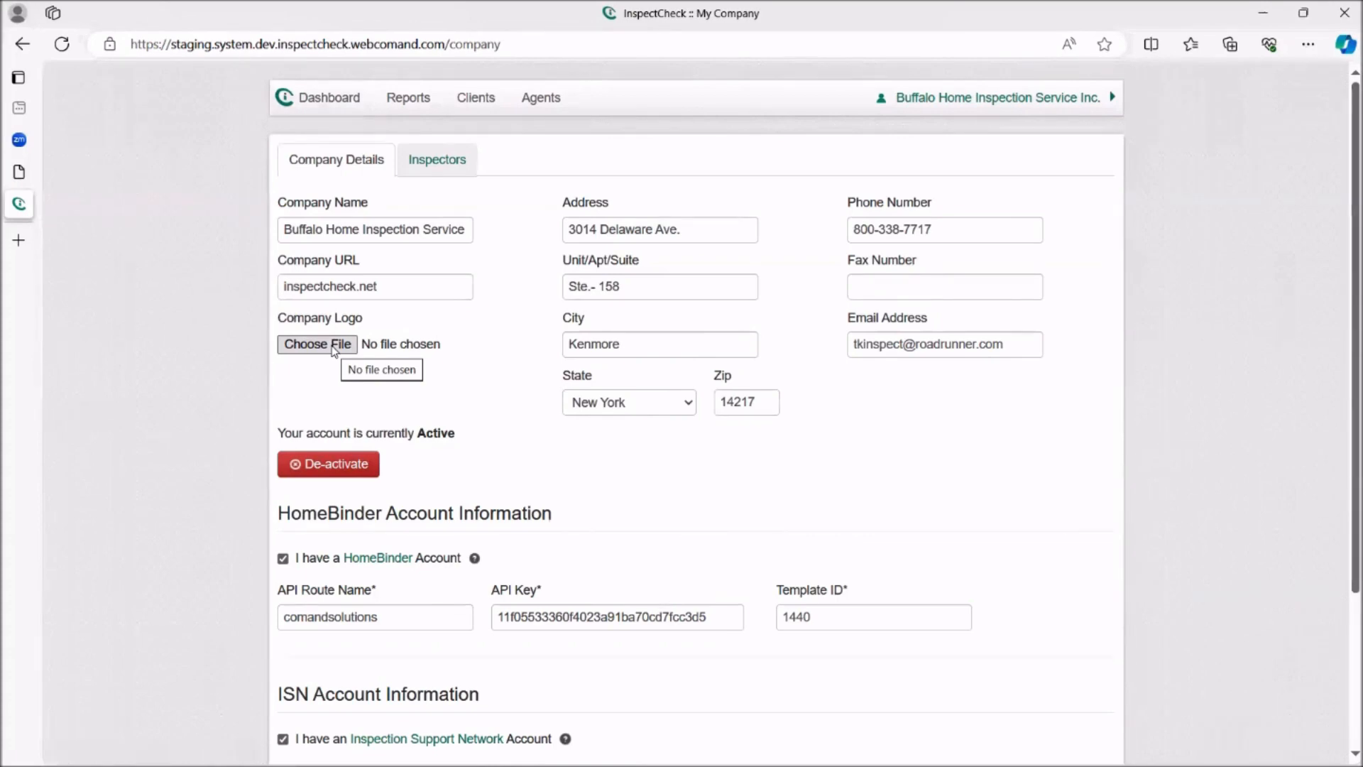
pyautogui.scroll(-3, 443, 410)
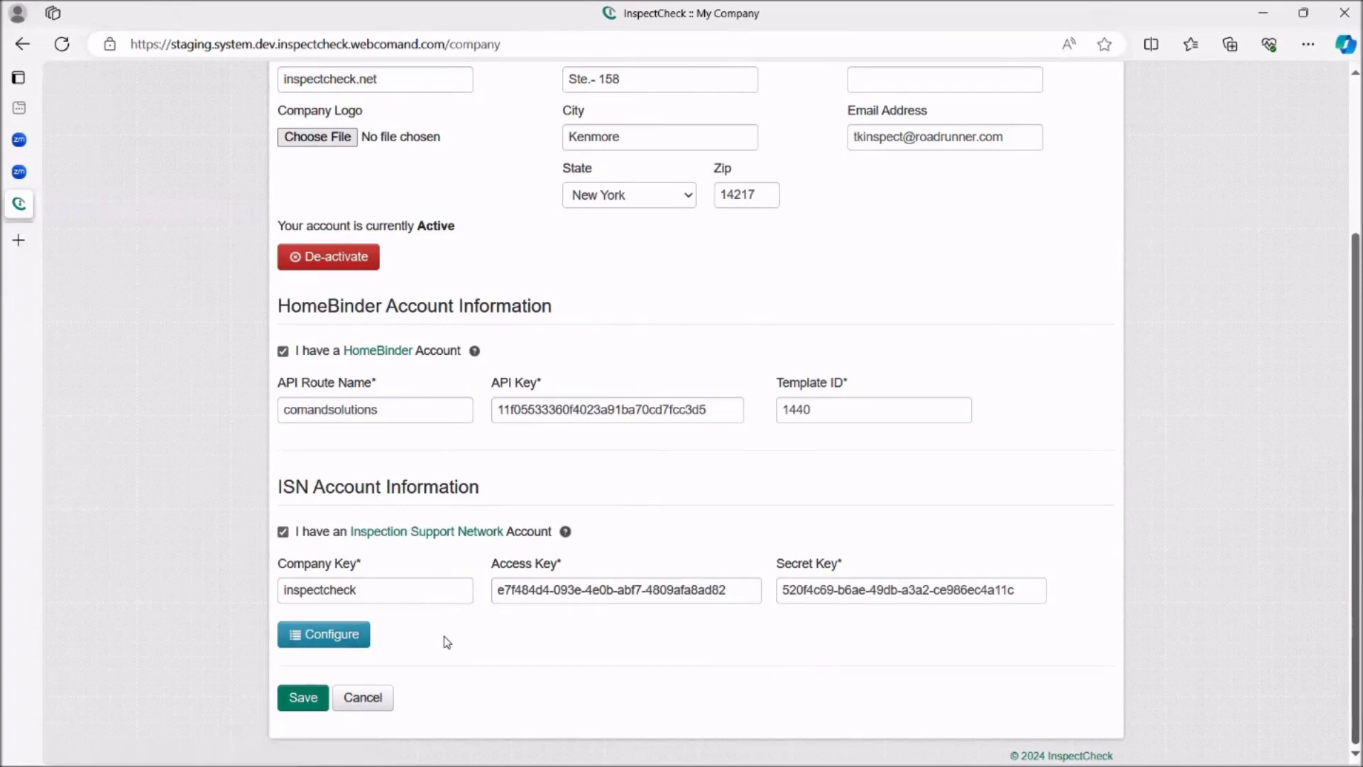
pyautogui.scroll(3, 447, 642)
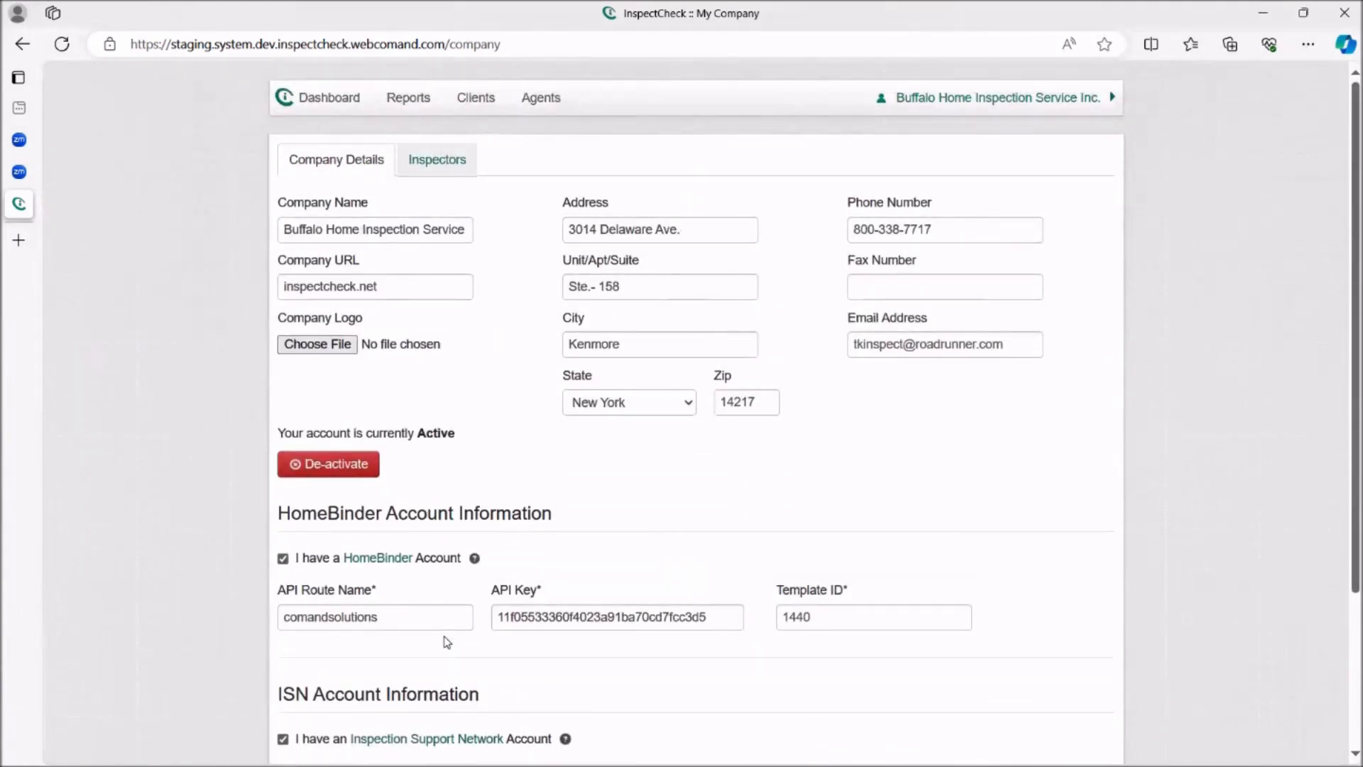
# - Check the options offered under the company account, and return to the dashboard to look over its shortcuts and reports in progress
pyautogui.click(1065, 103)
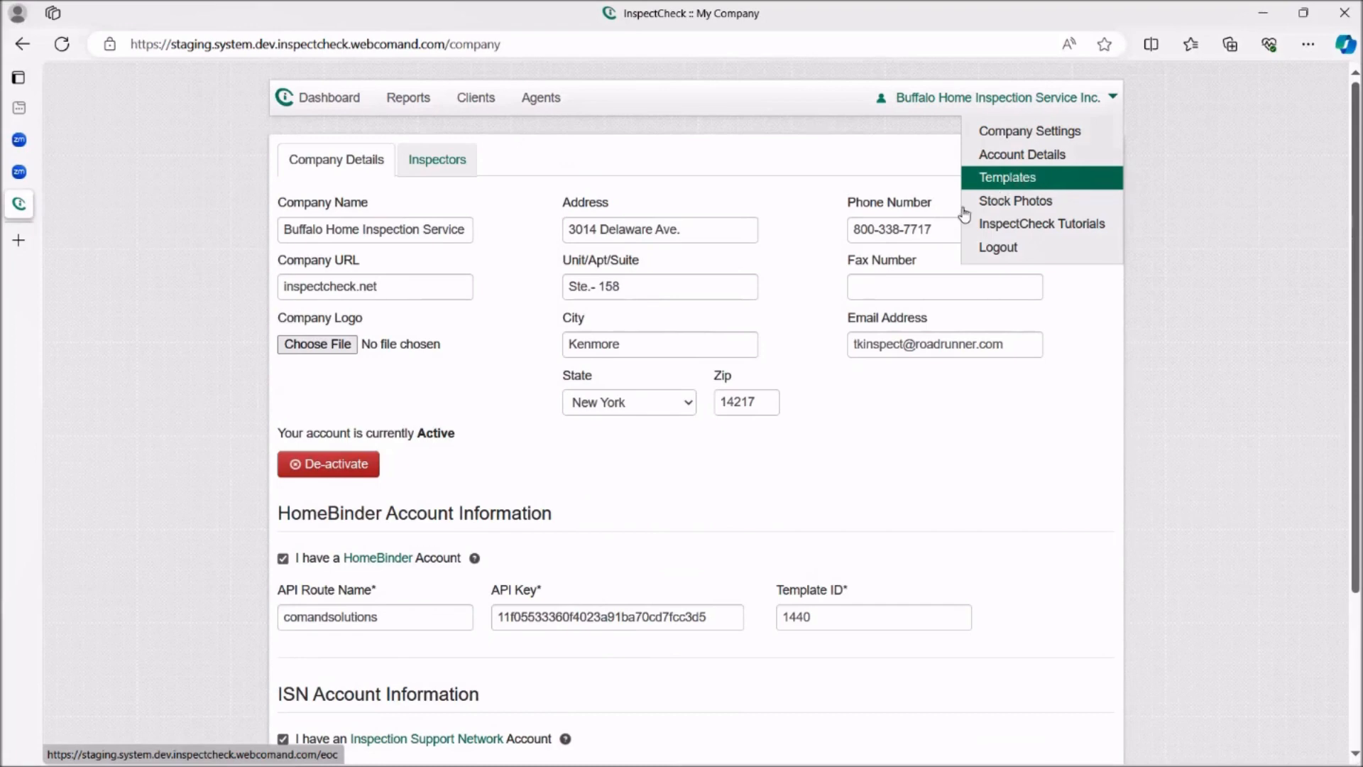
pyautogui.click(343, 101)
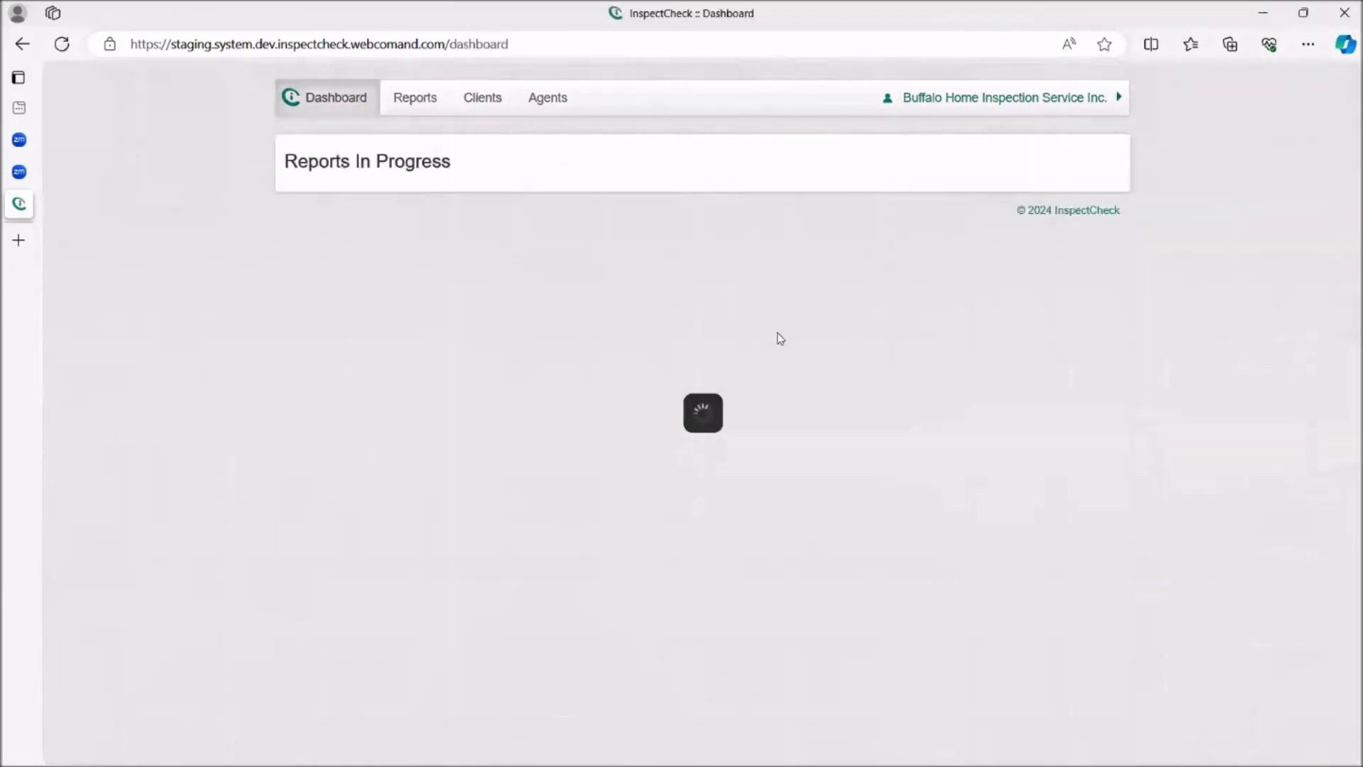
pyautogui.scroll(-3, 763, 432)
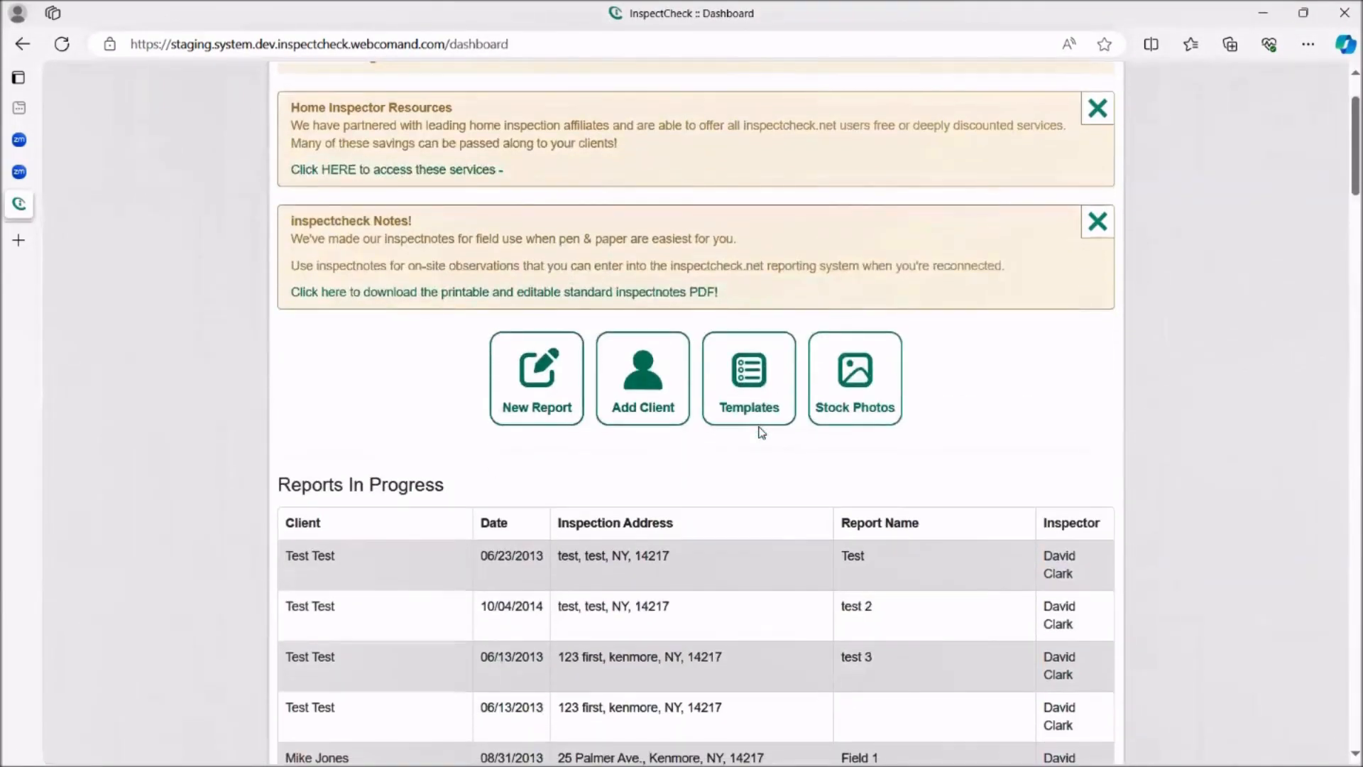
pyautogui.scroll(3, 760, 431)
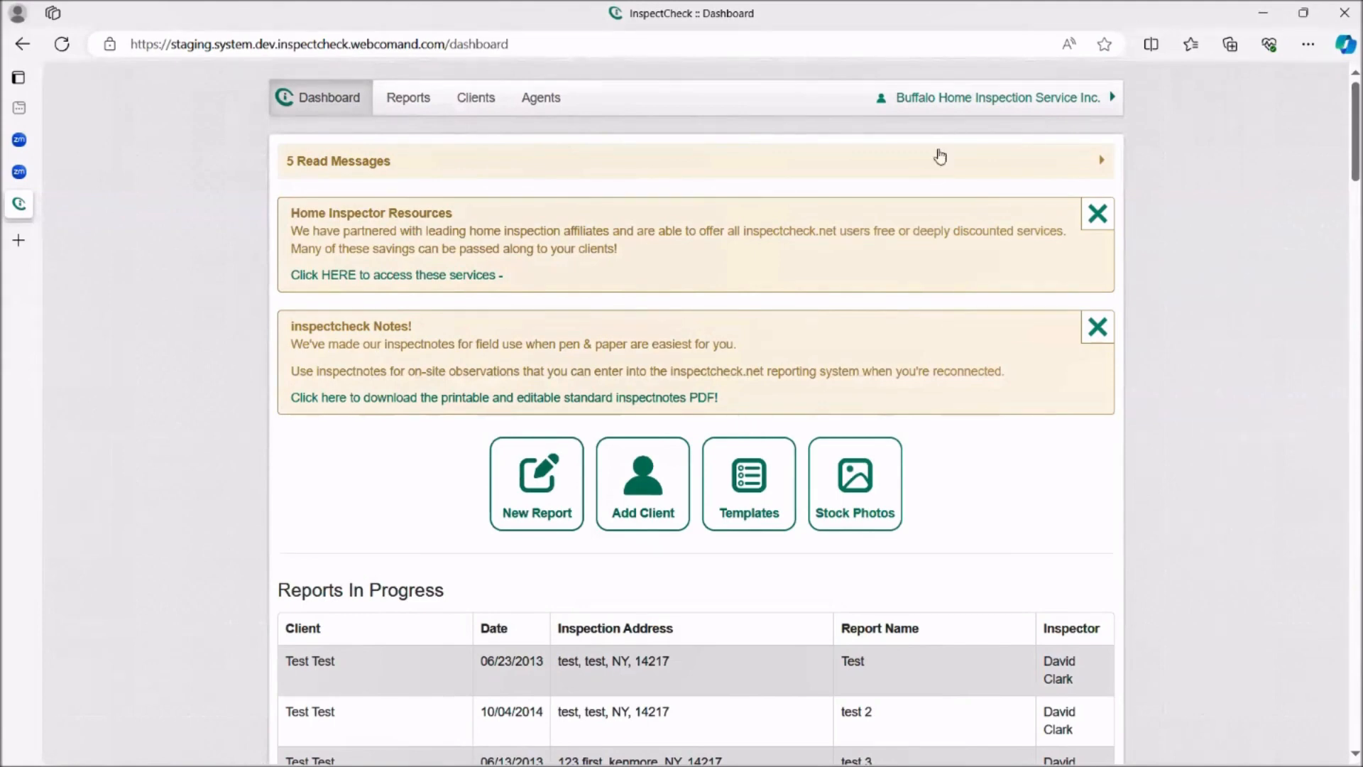
# - Check the license and contact fields in the account details, and go back to the dashboard
pyautogui.click(970, 101)
pyautogui.click(1029, 155)
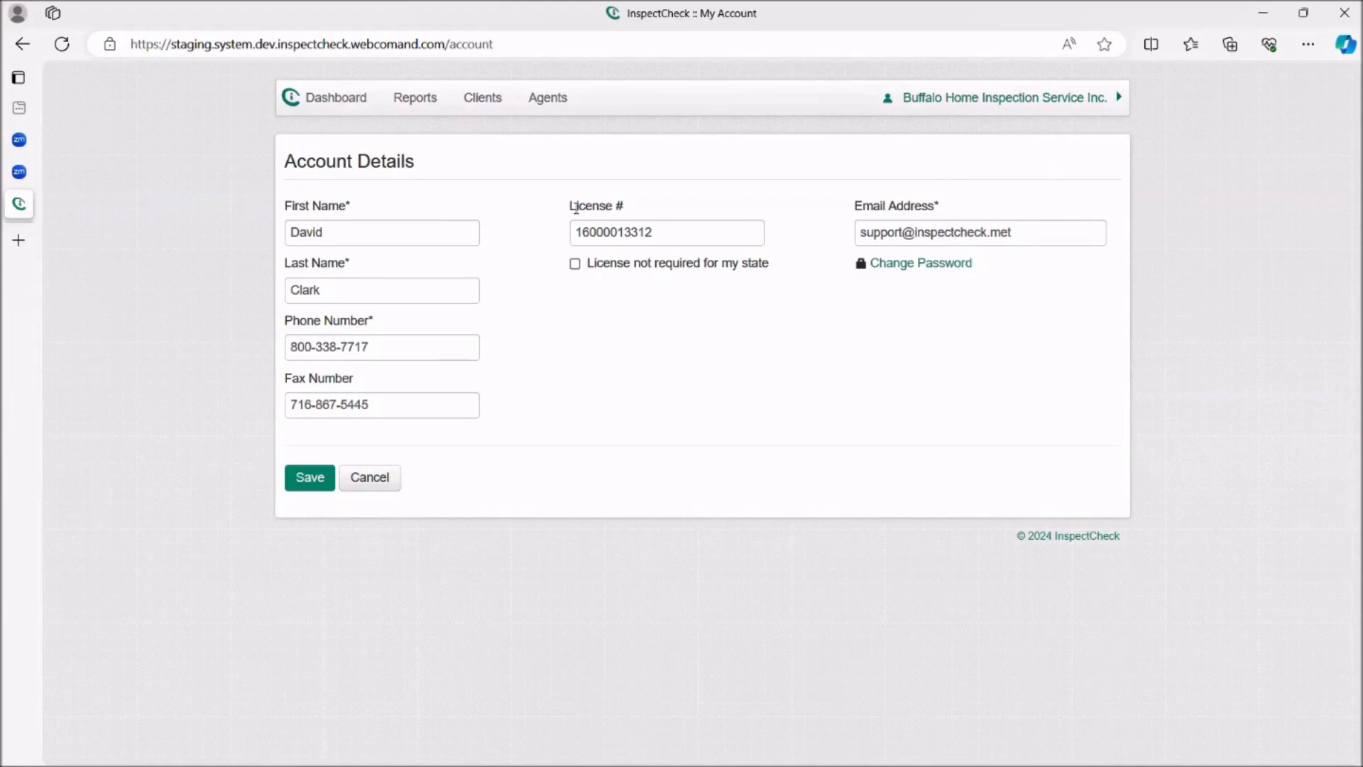
pyautogui.click(334, 100)
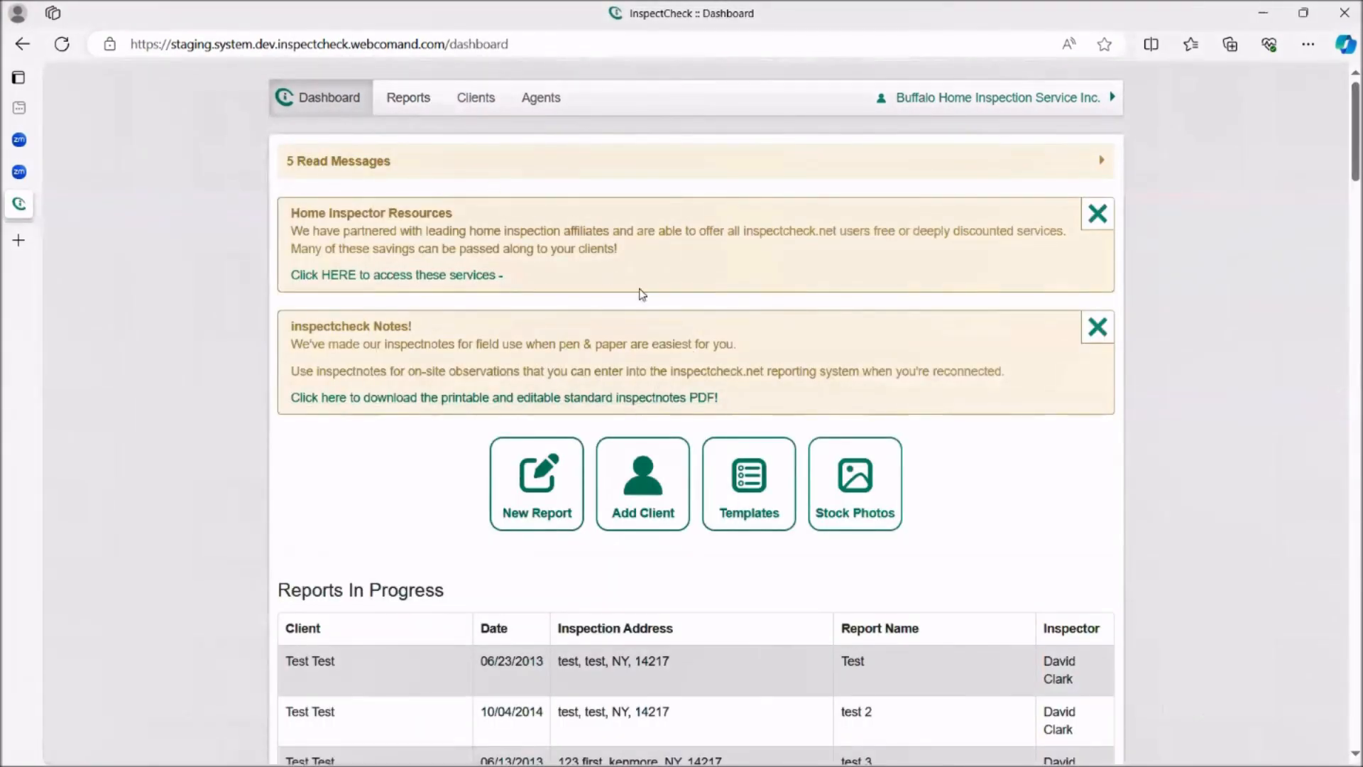
# - Open the blank new client form and the blank new agent form to view their fields
pyautogui.click(646, 465)
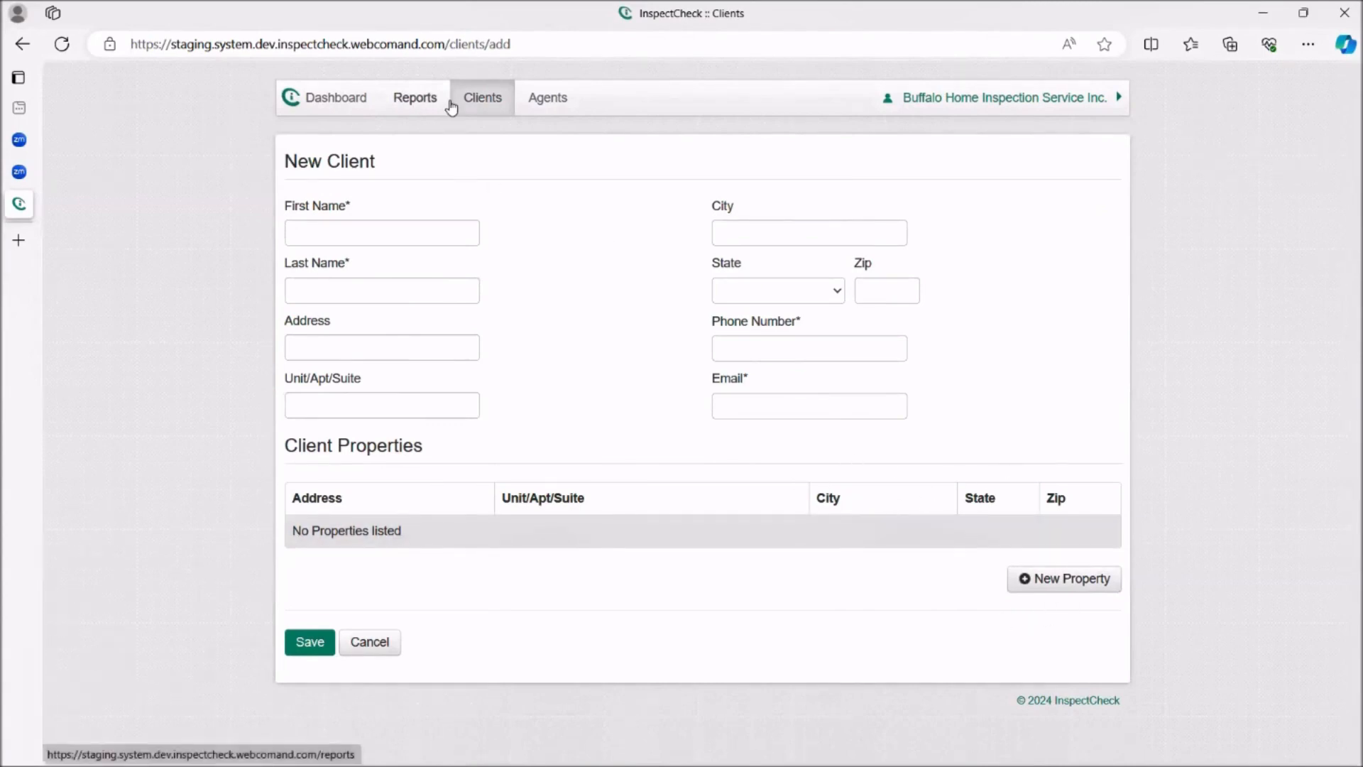
pyautogui.click(548, 103)
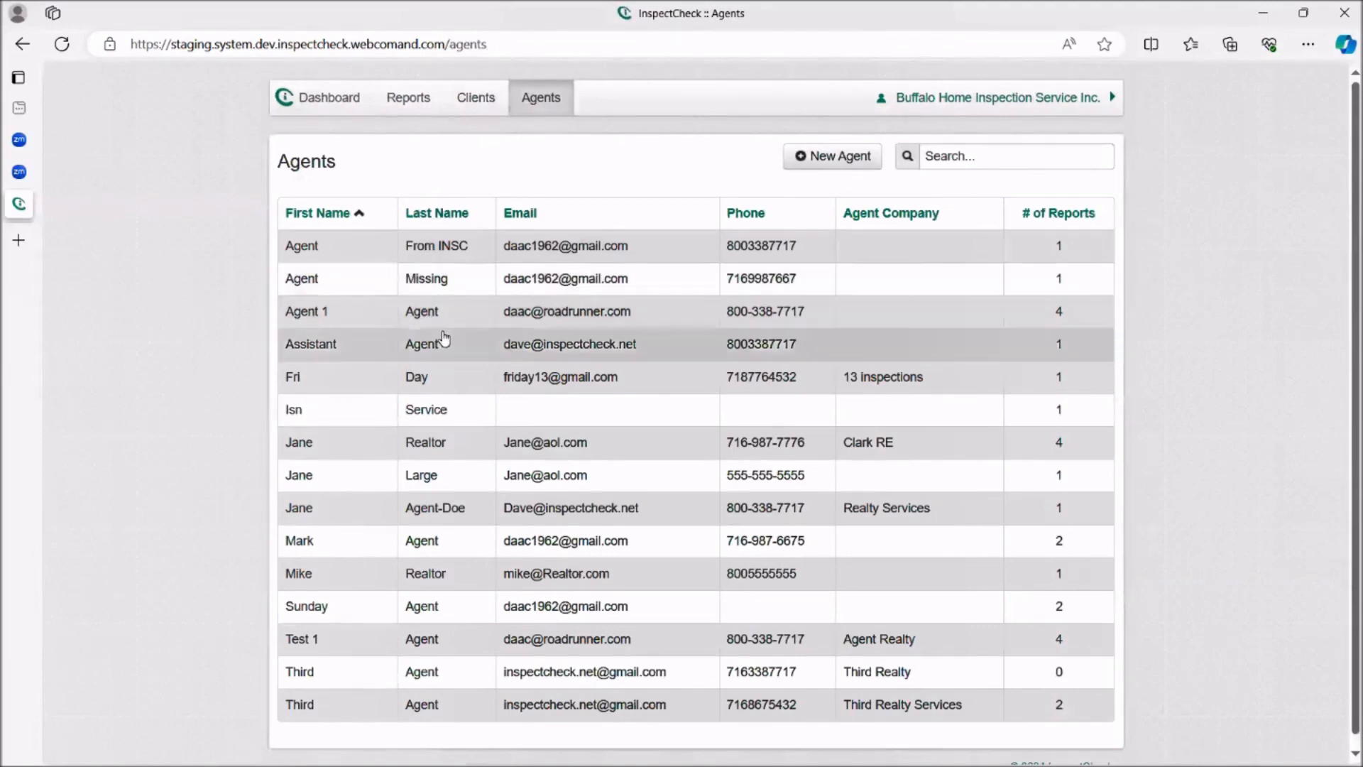
pyautogui.click(824, 165)
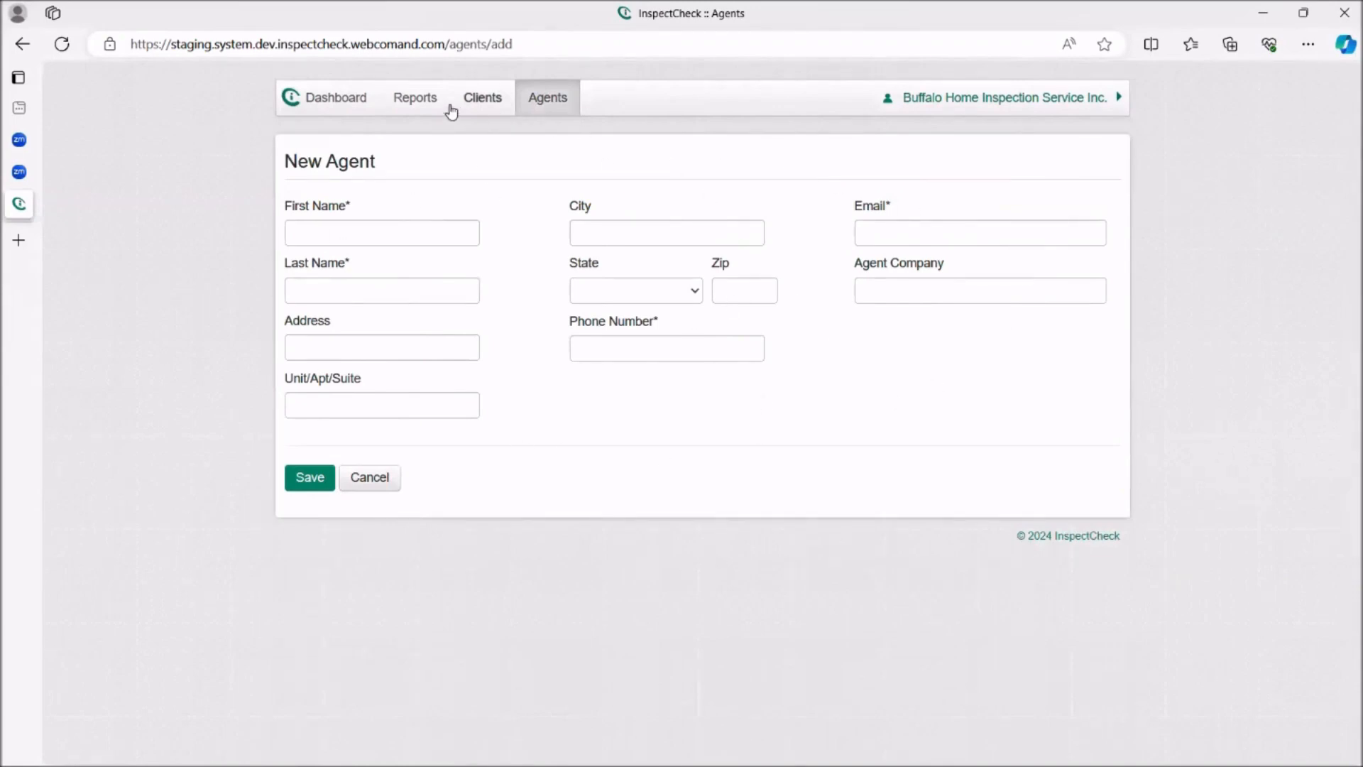
# - Open a blank new report from the reports list and check the calendar offered for the inspection date
pyautogui.click(411, 98)
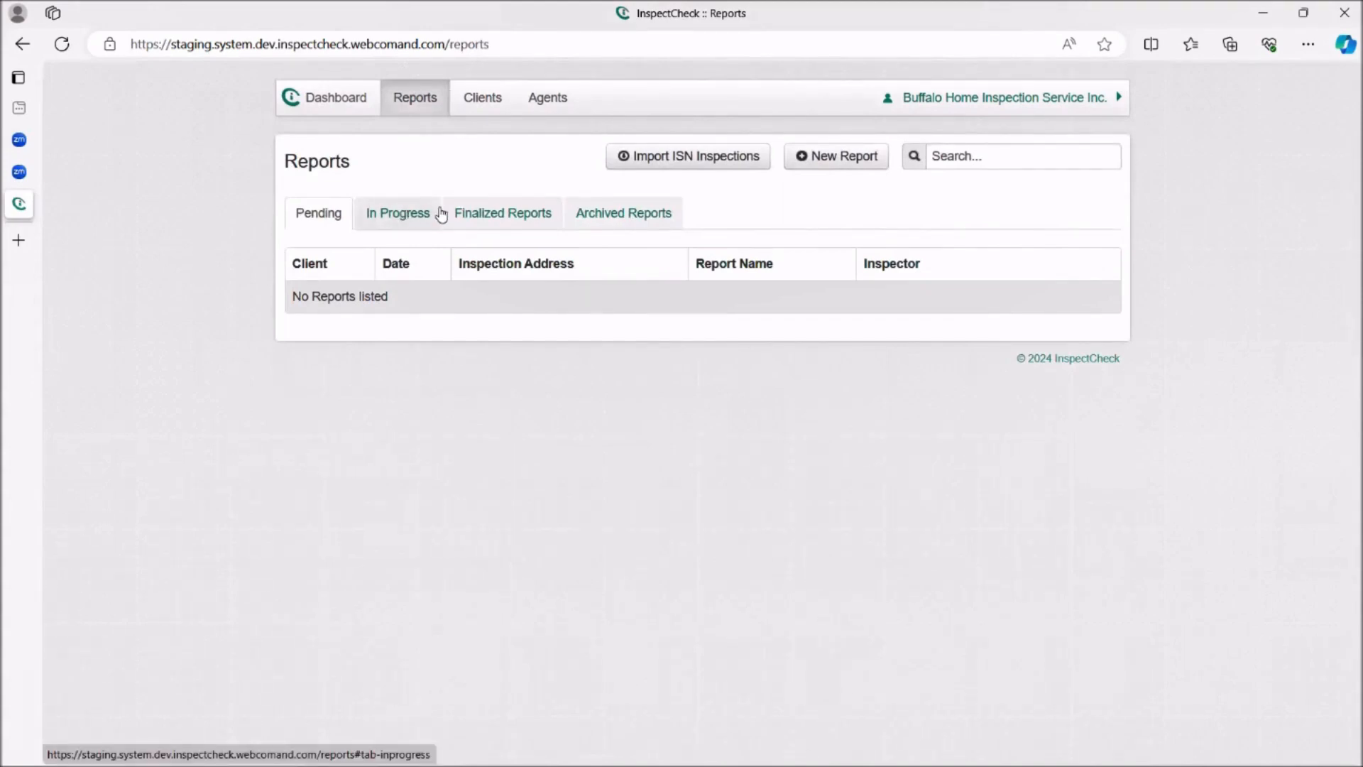
pyautogui.click(824, 162)
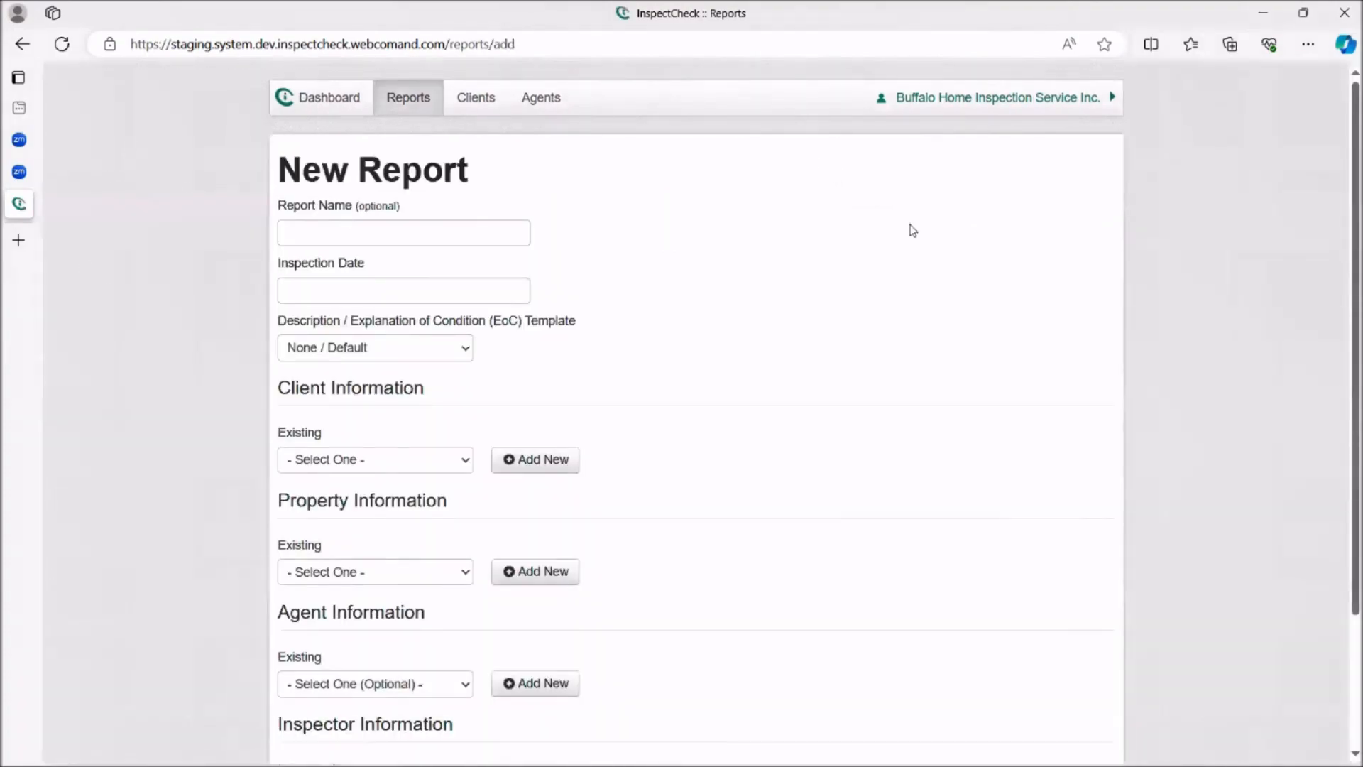
pyautogui.scroll(-2, 696, 454)
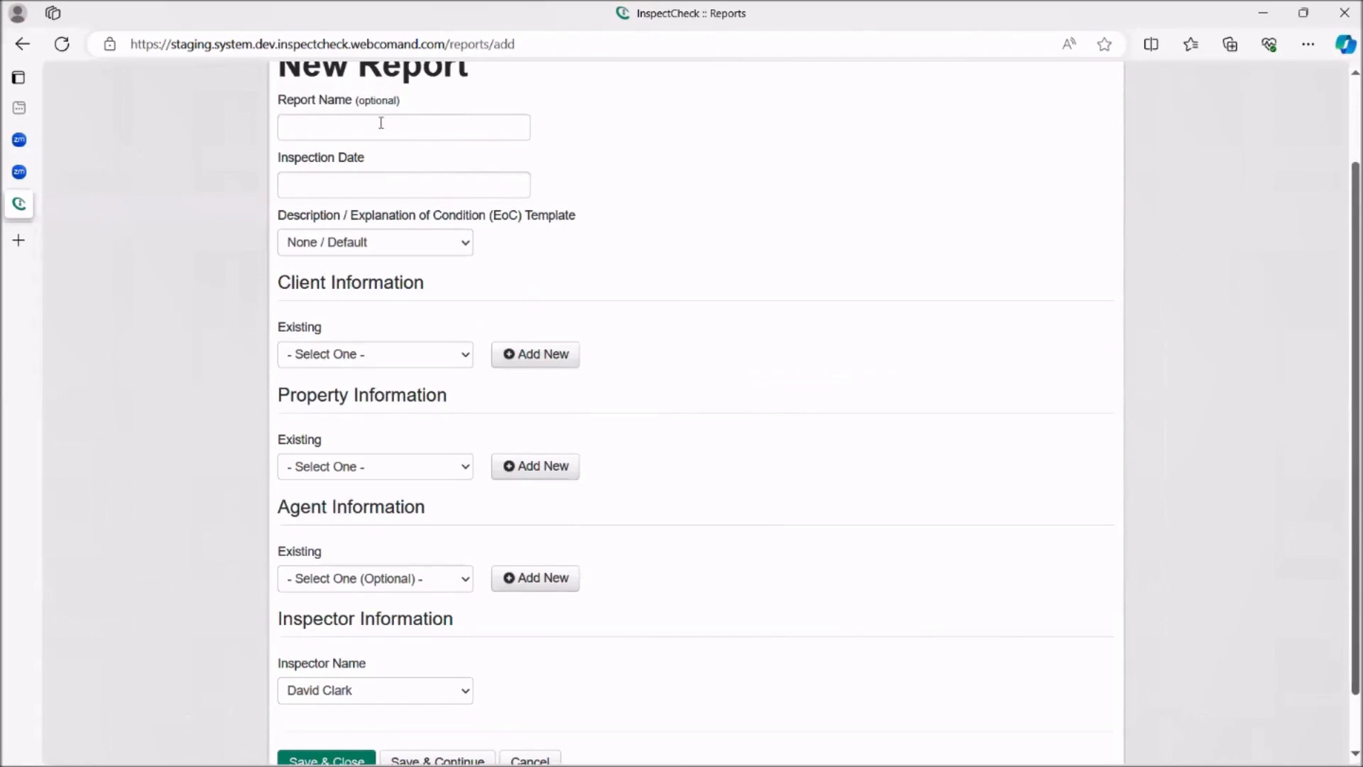
pyautogui.click(386, 186)
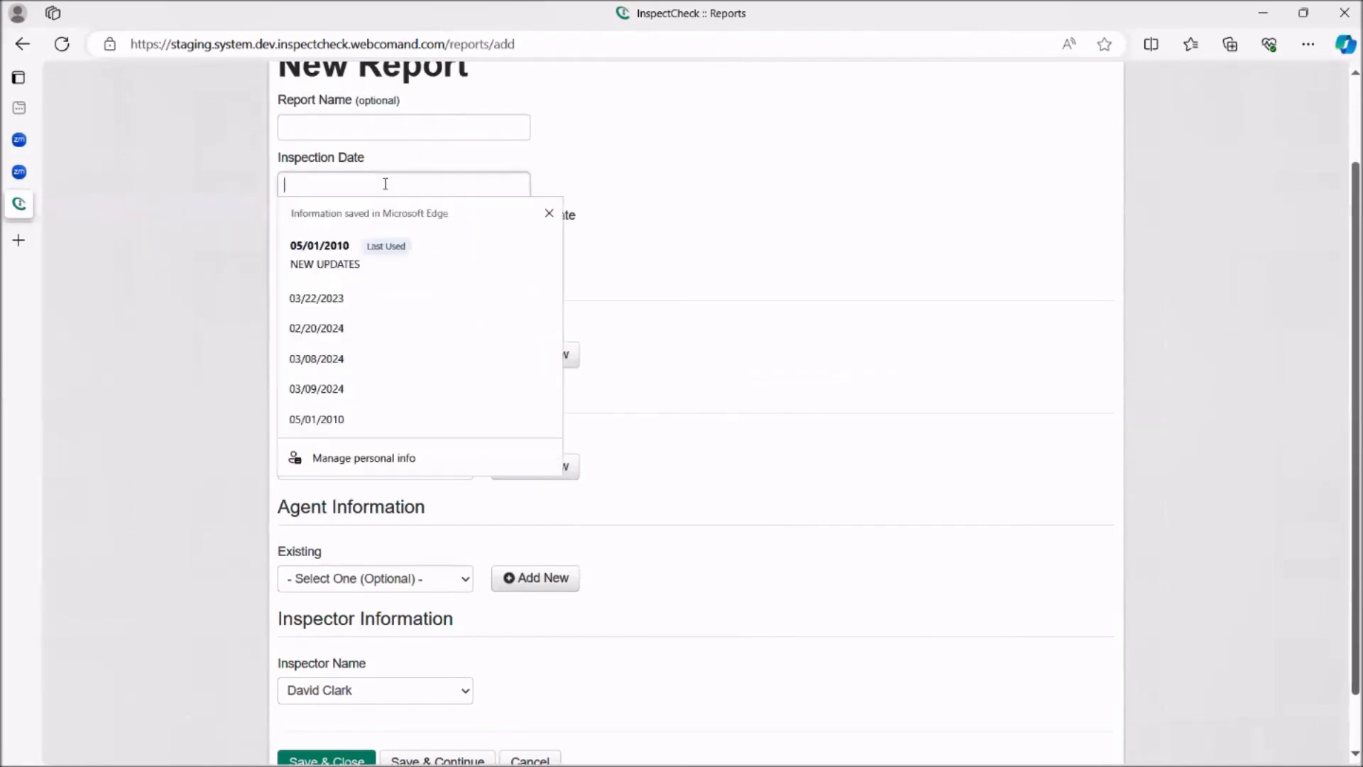
pyautogui.click(551, 213)
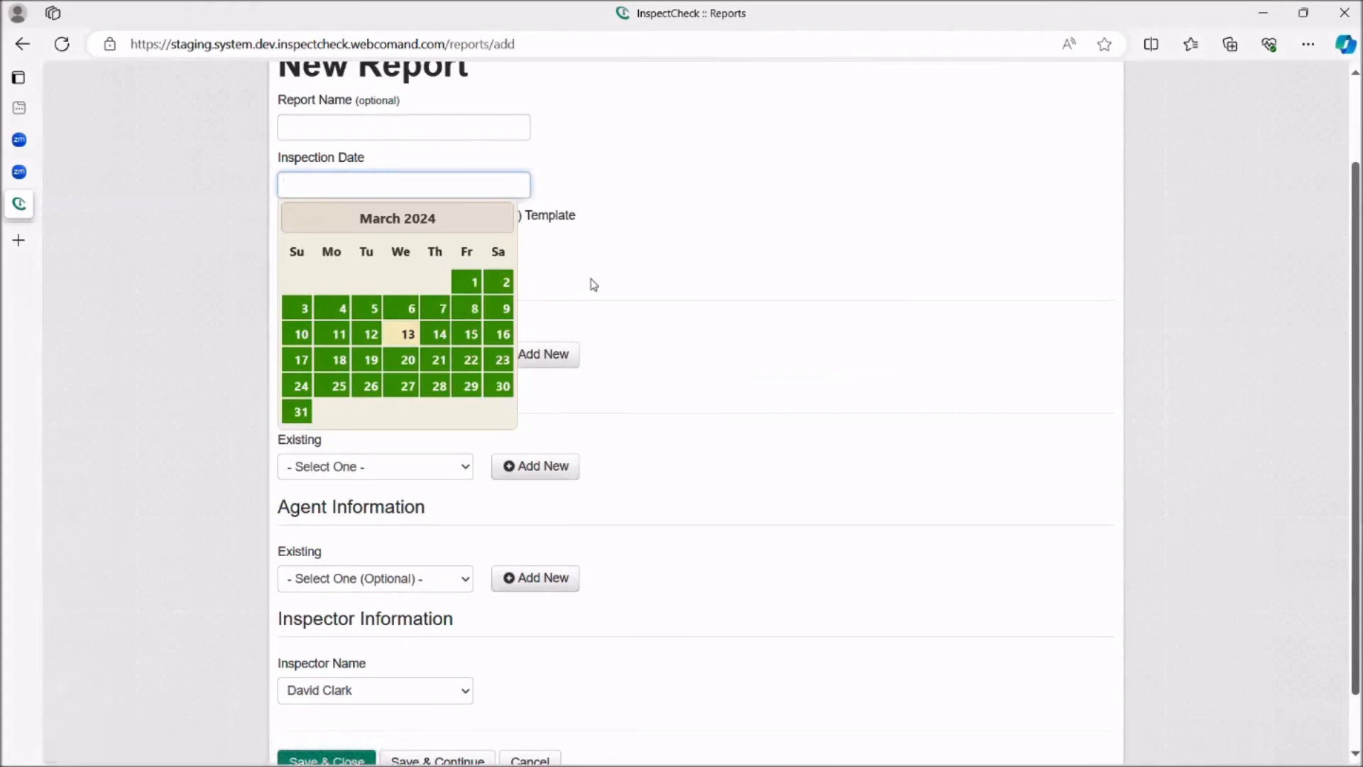
pyautogui.click(690, 334)
# - Check the choices offered for the existing client, existing property and inspector name in the new report
pyautogui.scroll(-2, 605, 441)
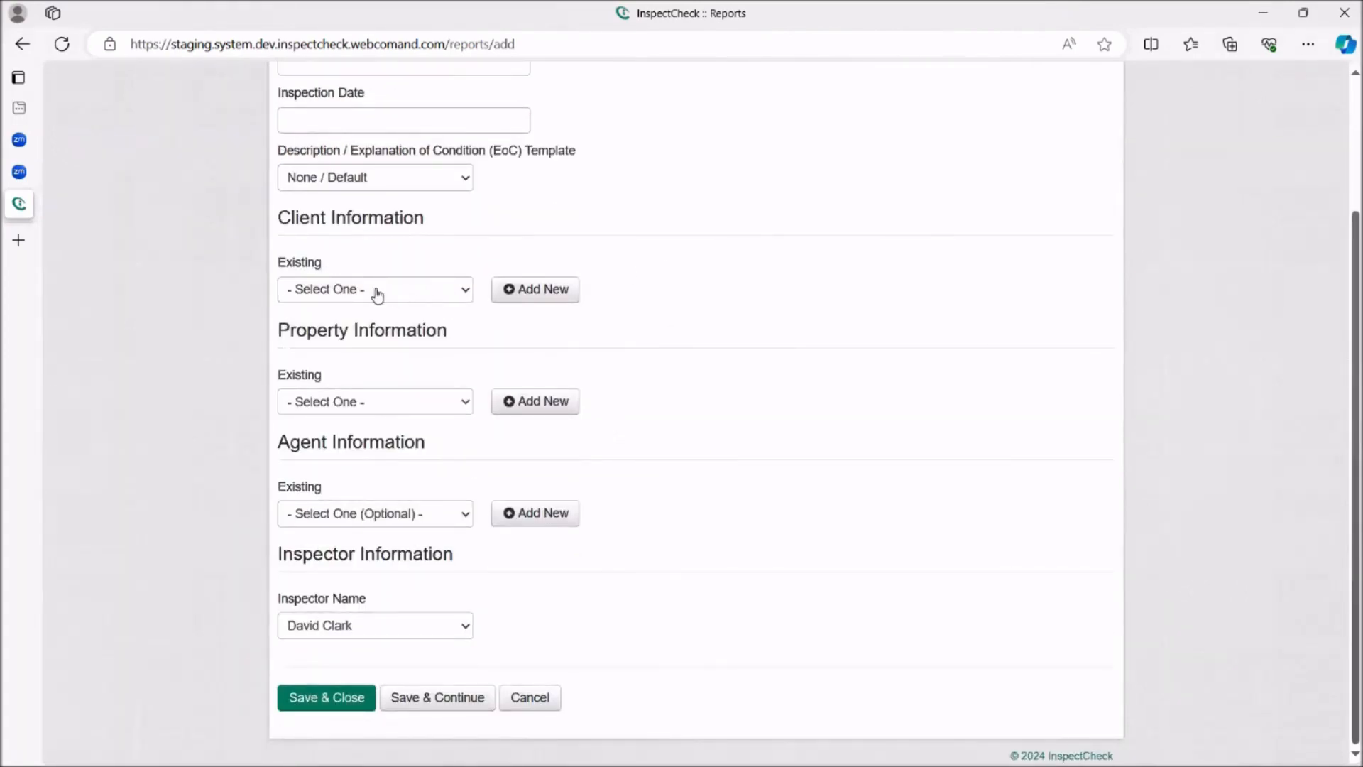
pyautogui.click(467, 297)
pyautogui.click(467, 297)
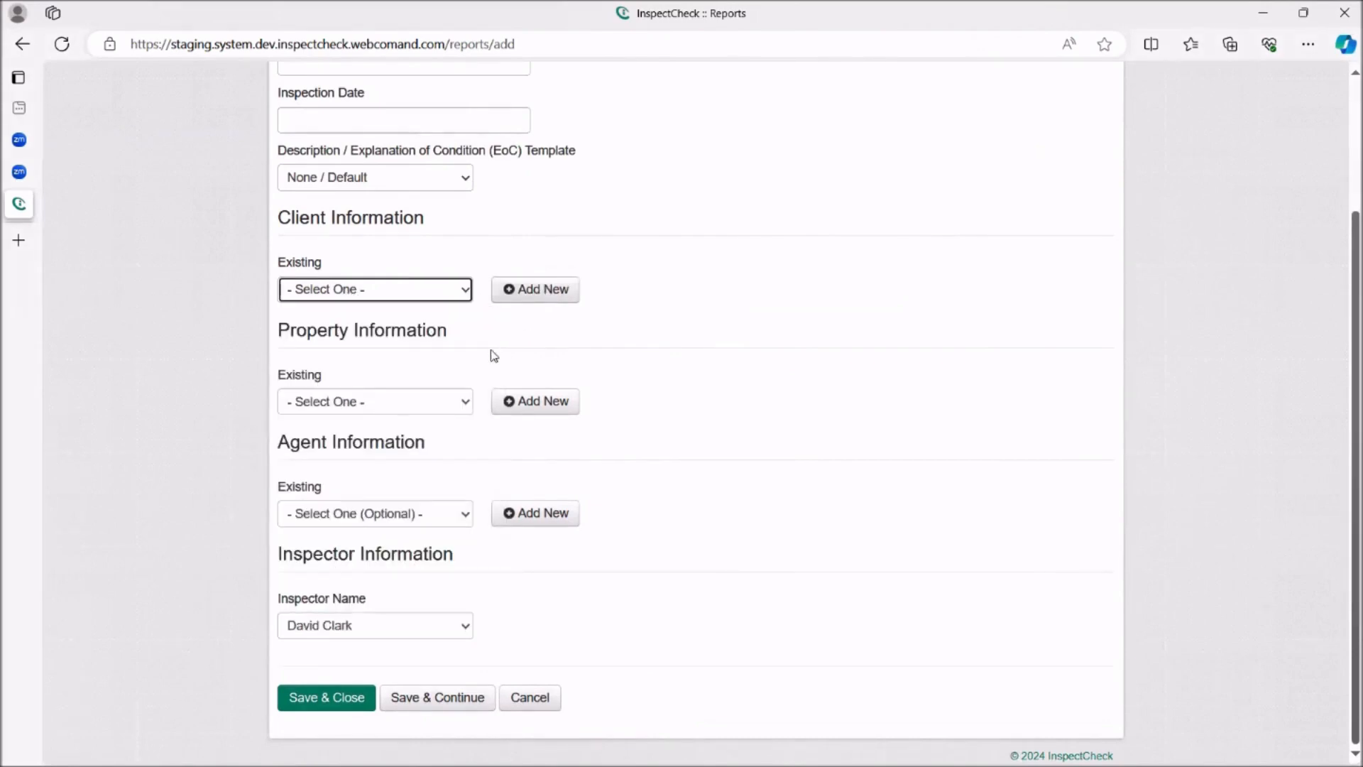
pyautogui.click(467, 405)
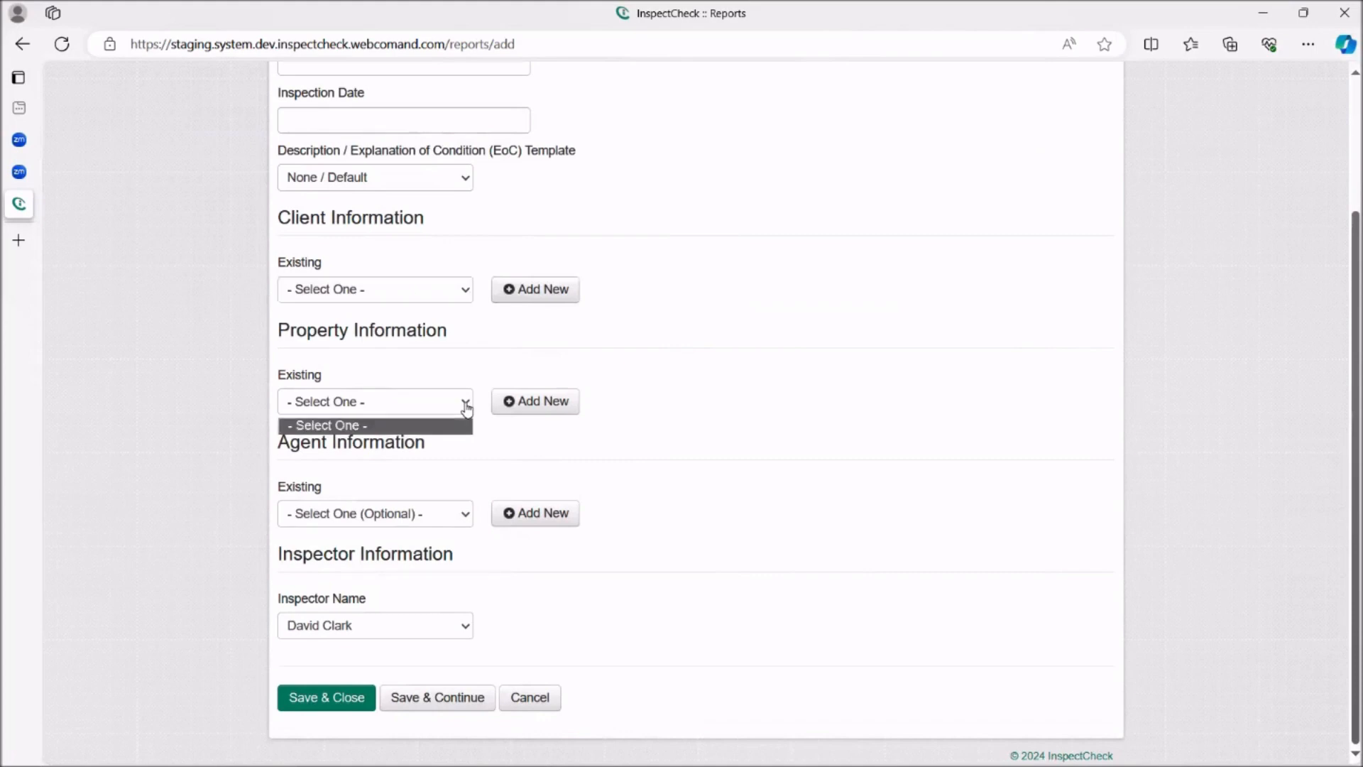
pyautogui.click(467, 405)
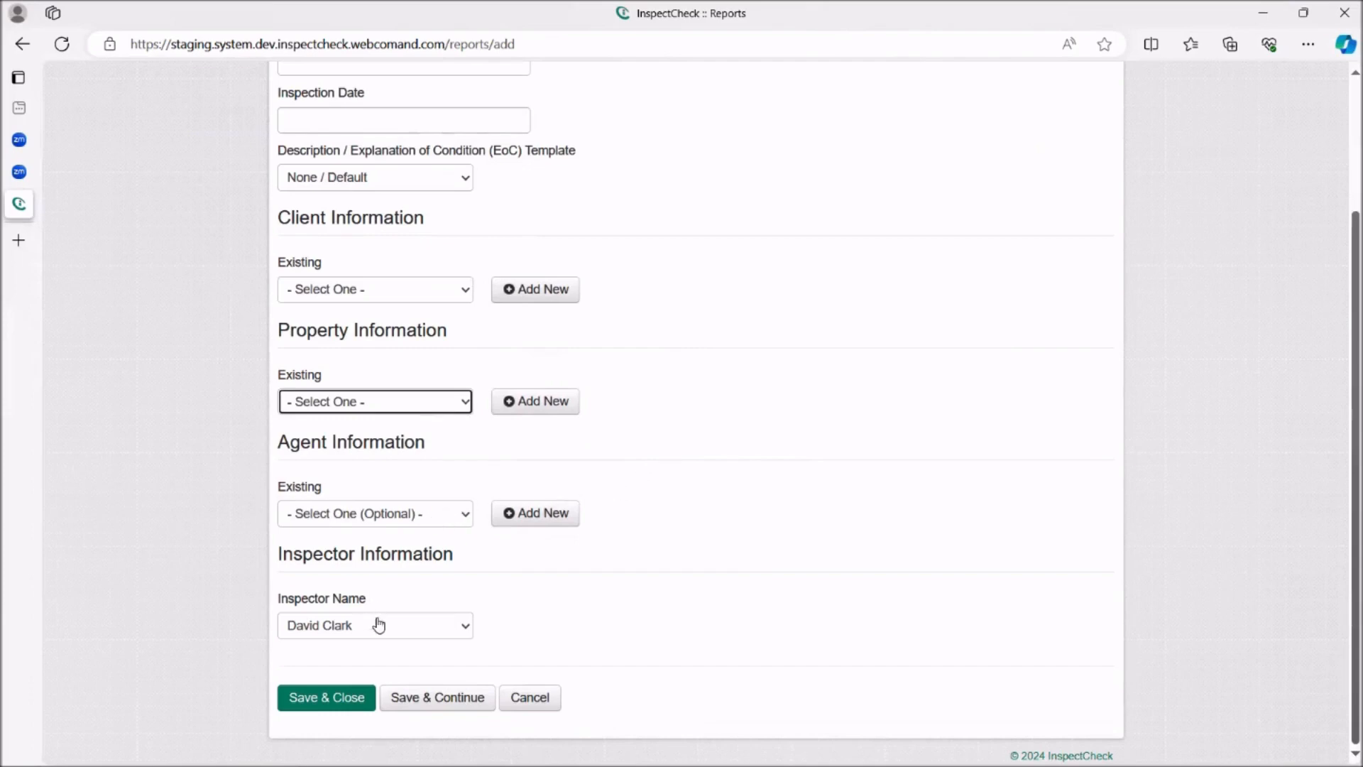
pyautogui.click(467, 632)
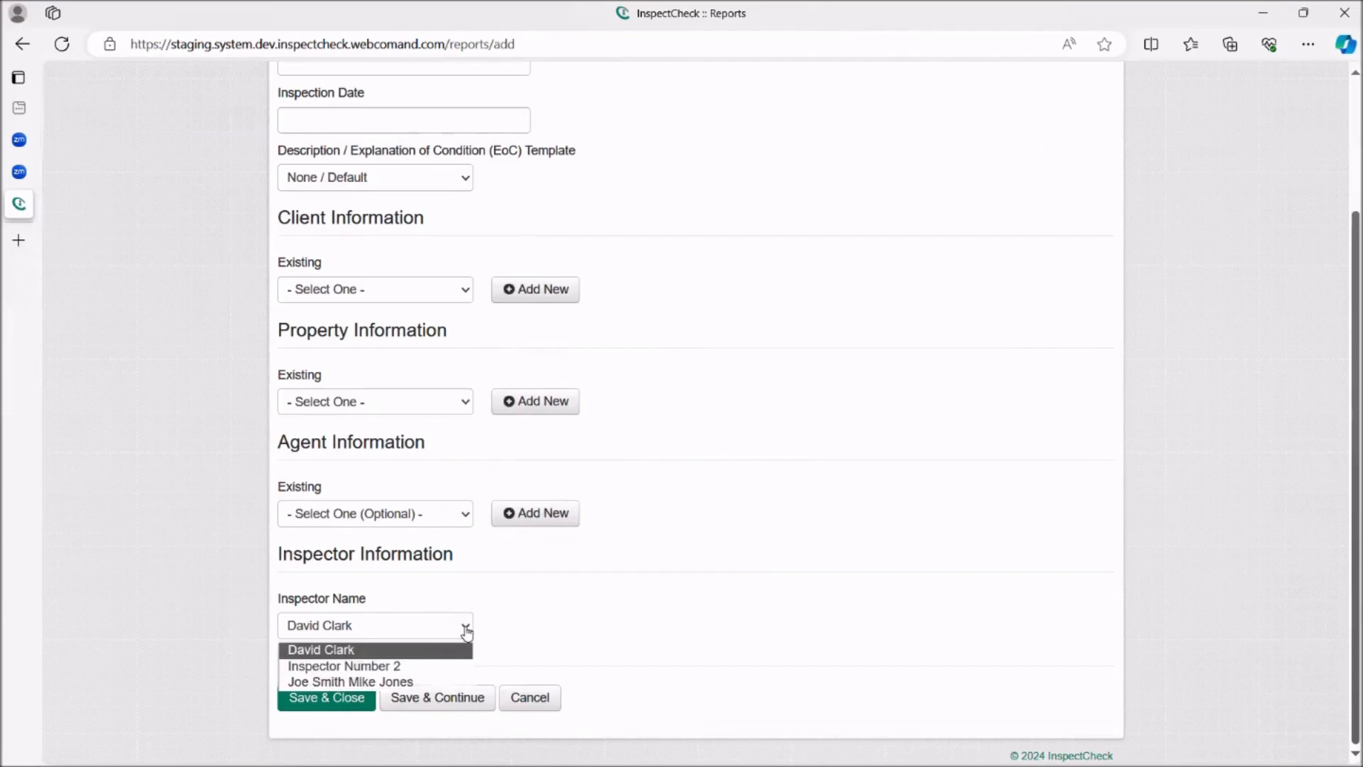
pyautogui.click(466, 632)
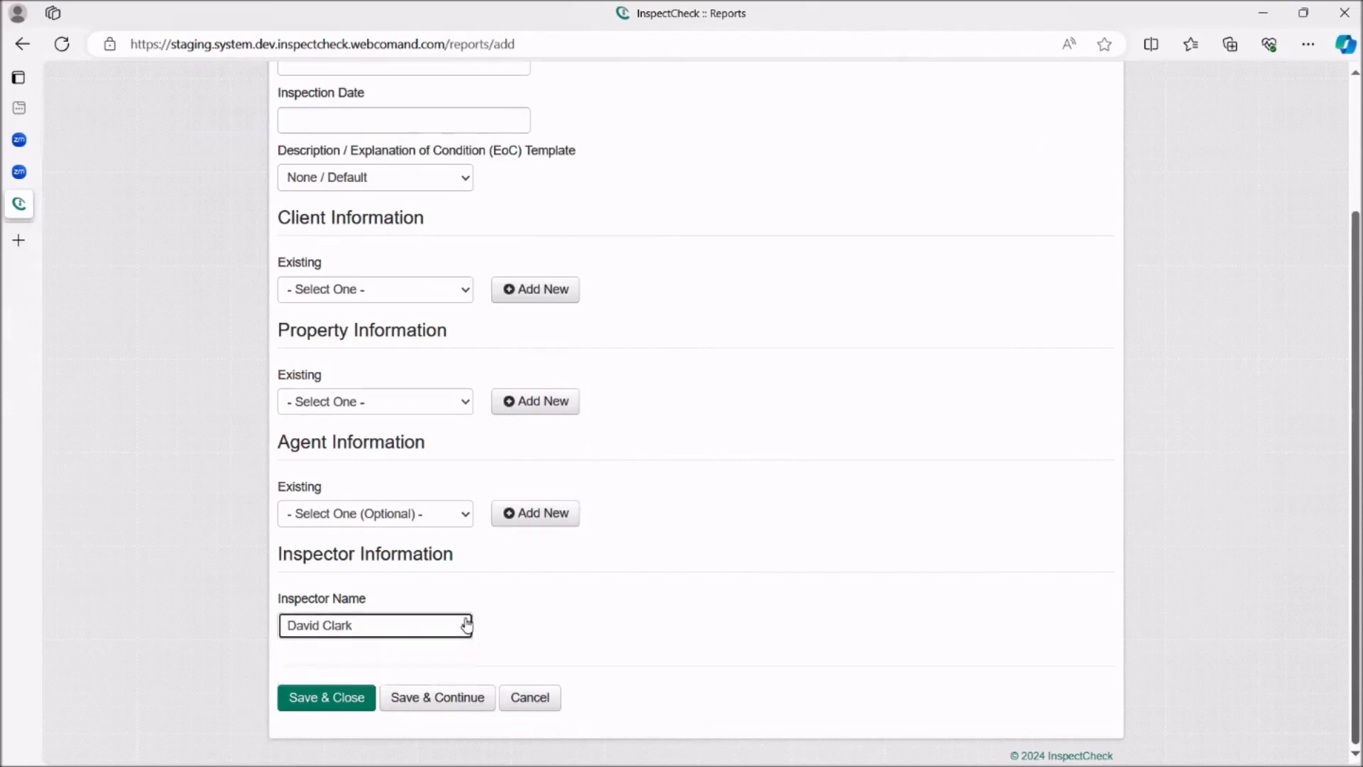
# - View the Description / Explanation of Condition (EoC) template options of the new report without choosing one
pyautogui.scroll(2, 466, 624)
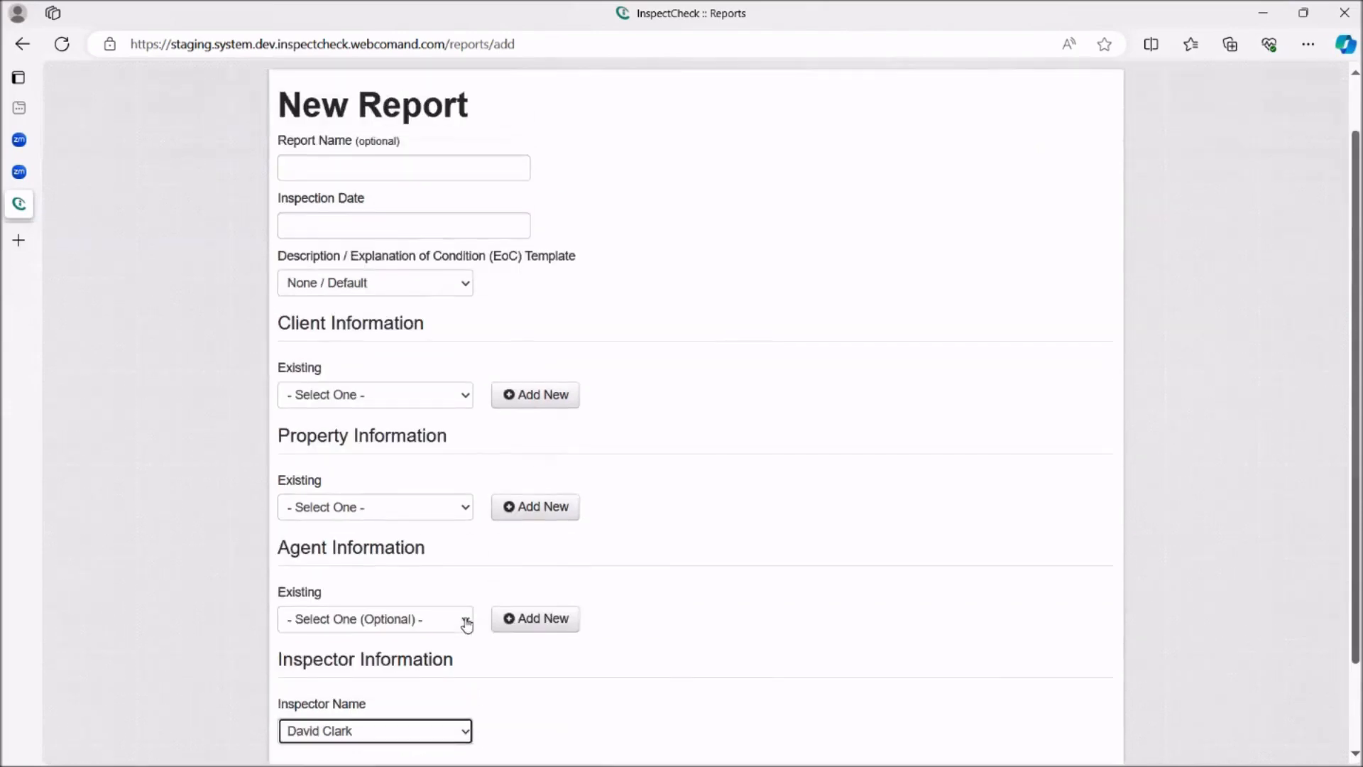
pyautogui.click(467, 284)
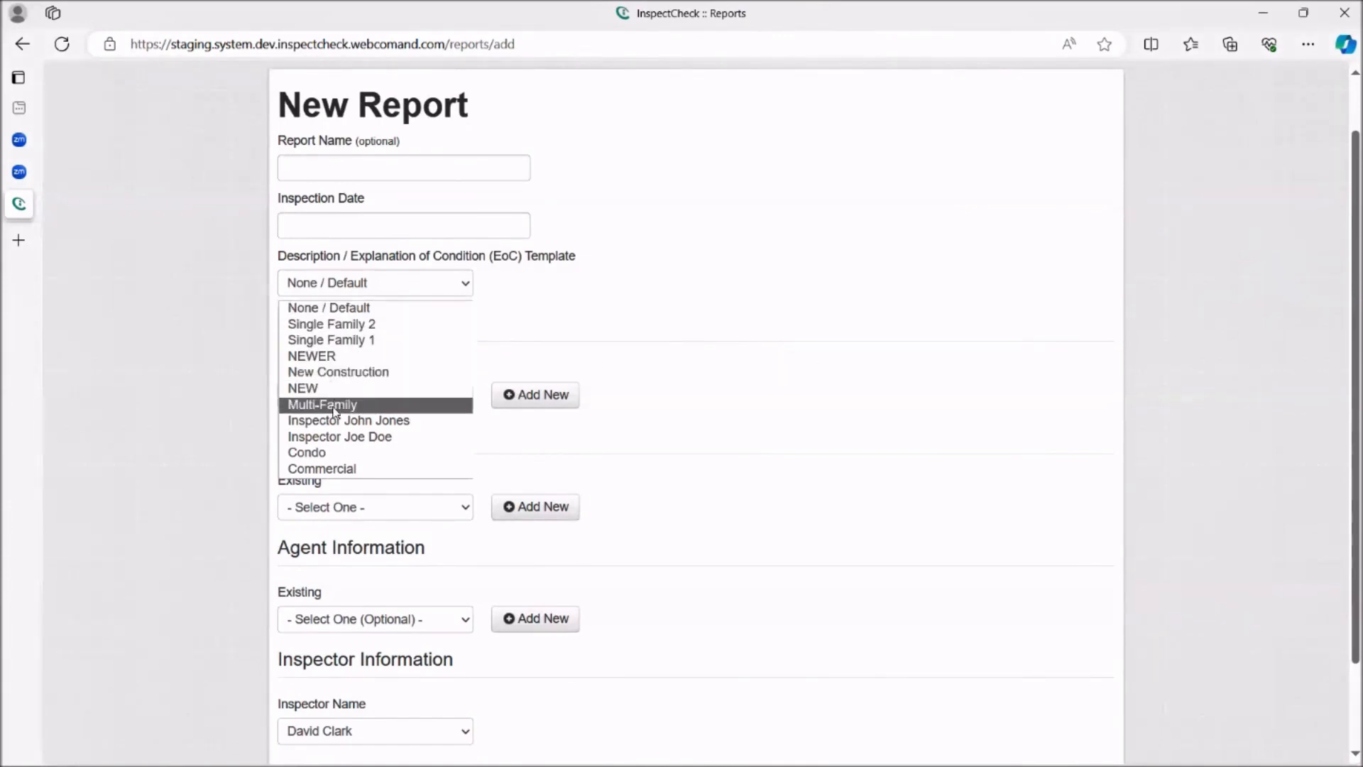
pyautogui.click(524, 290)
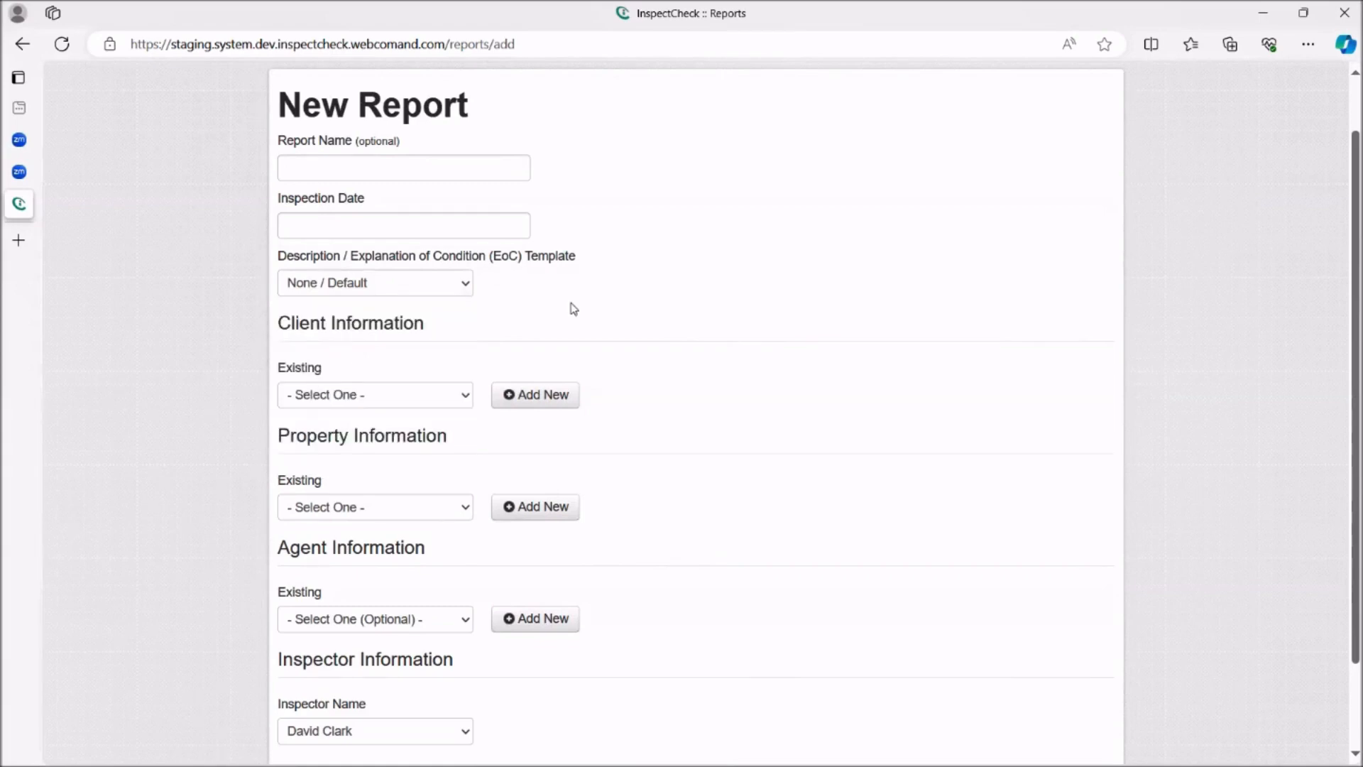
# - Leave the new report for the dashboard, and open the list of EoC templates from the company account options
pyautogui.scroll(1, 511, 343)
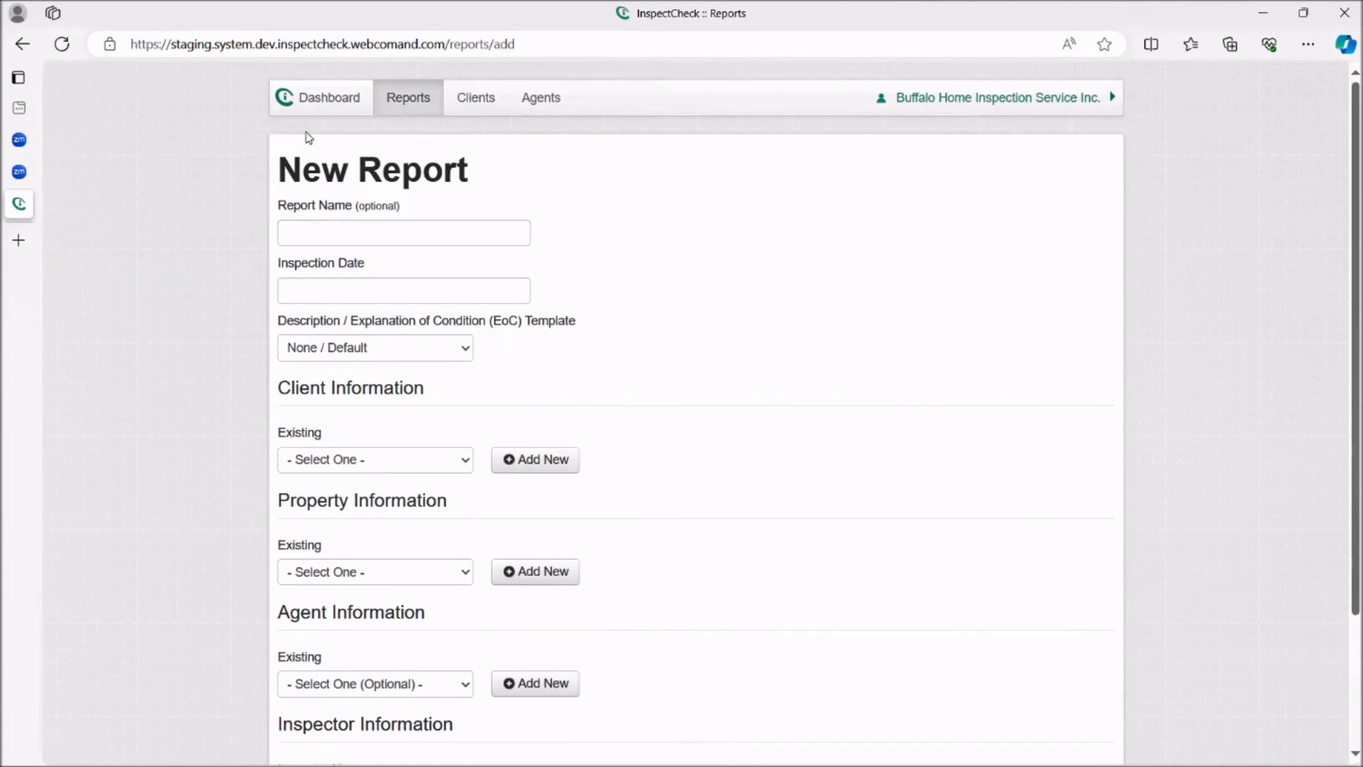
pyautogui.click(320, 98)
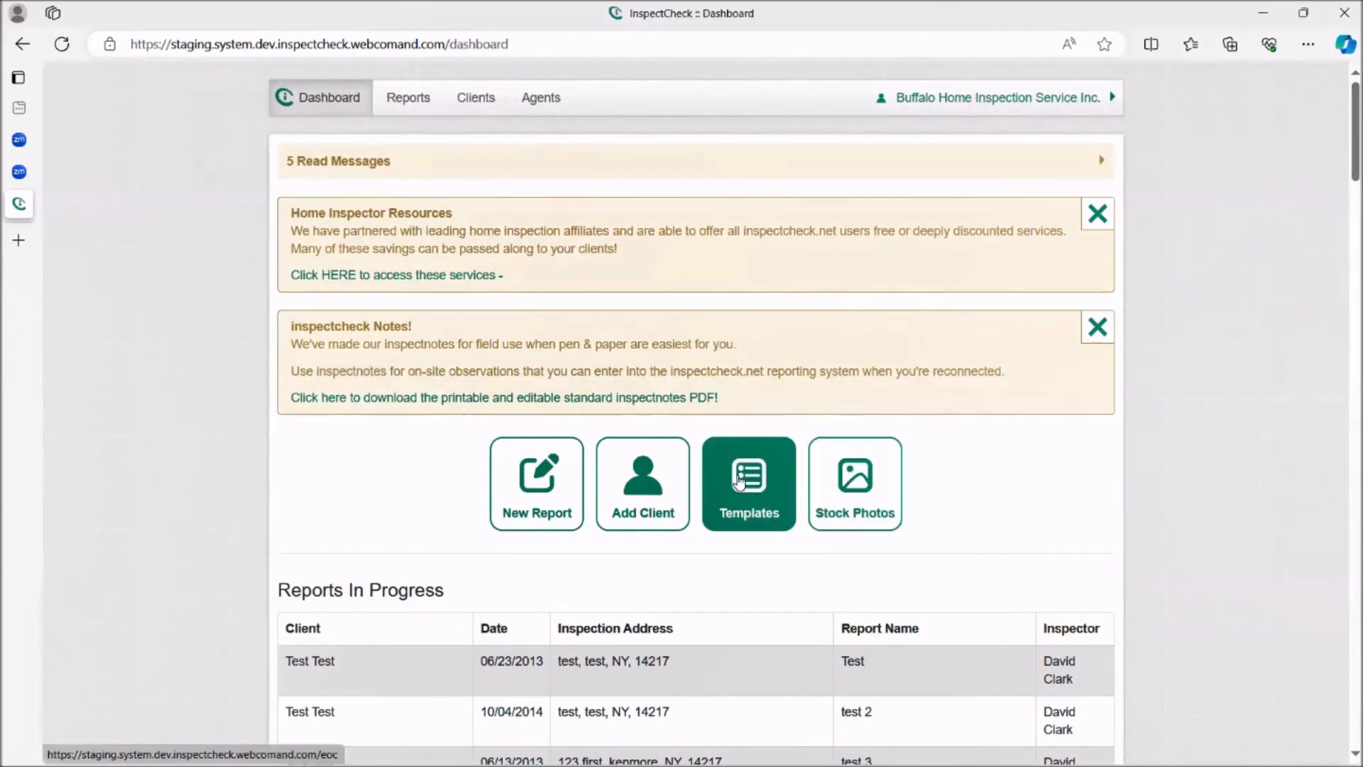
pyautogui.click(1037, 98)
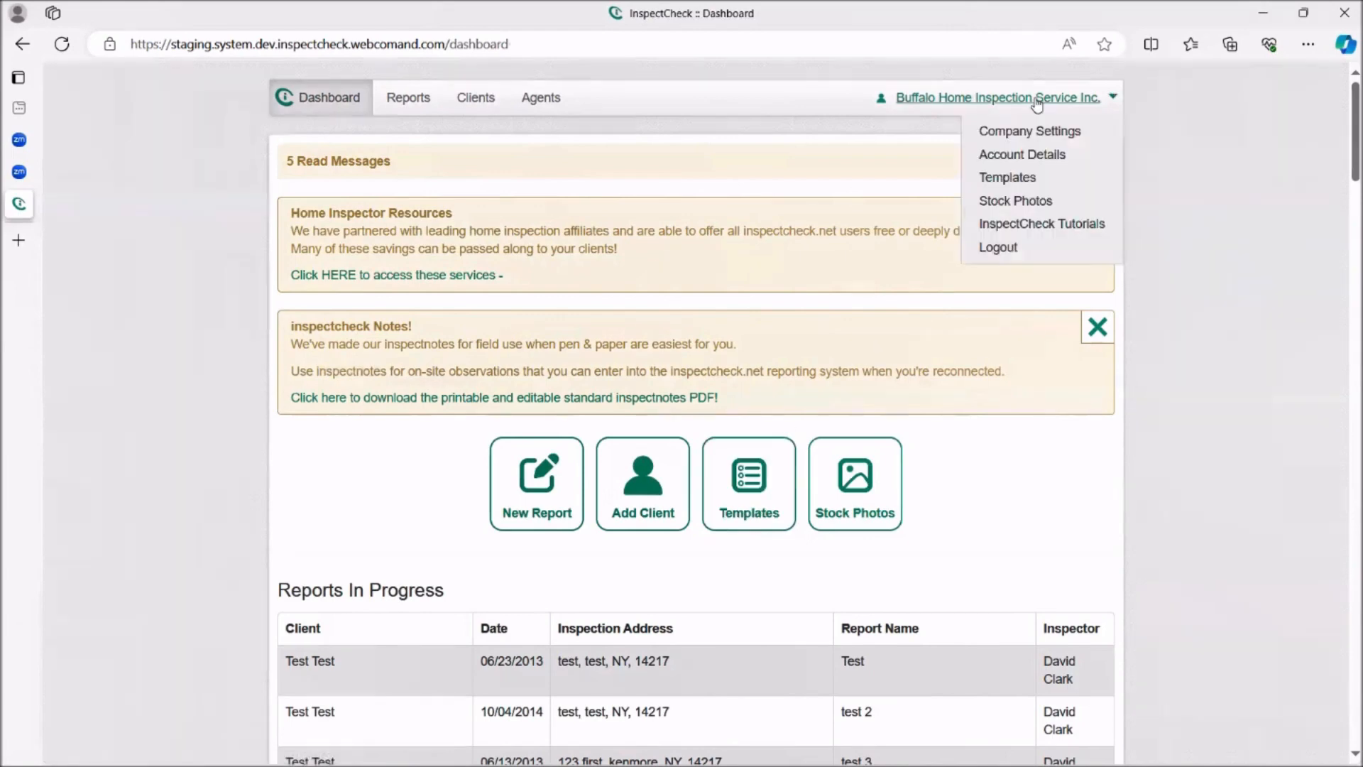
pyautogui.click(1036, 179)
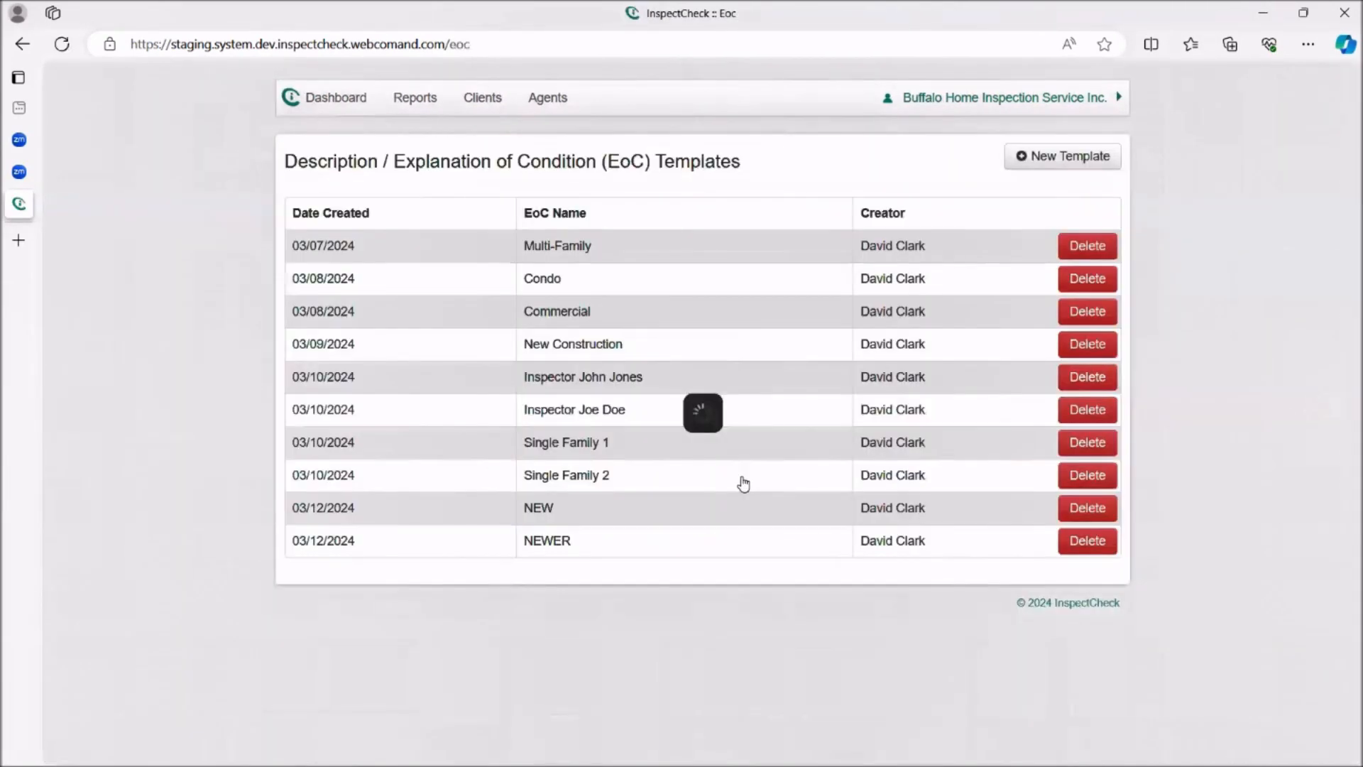
# - Return to the dashboard, check the company account options, and open the stock photos library
pyautogui.click(305, 99)
pyautogui.click(1075, 99)
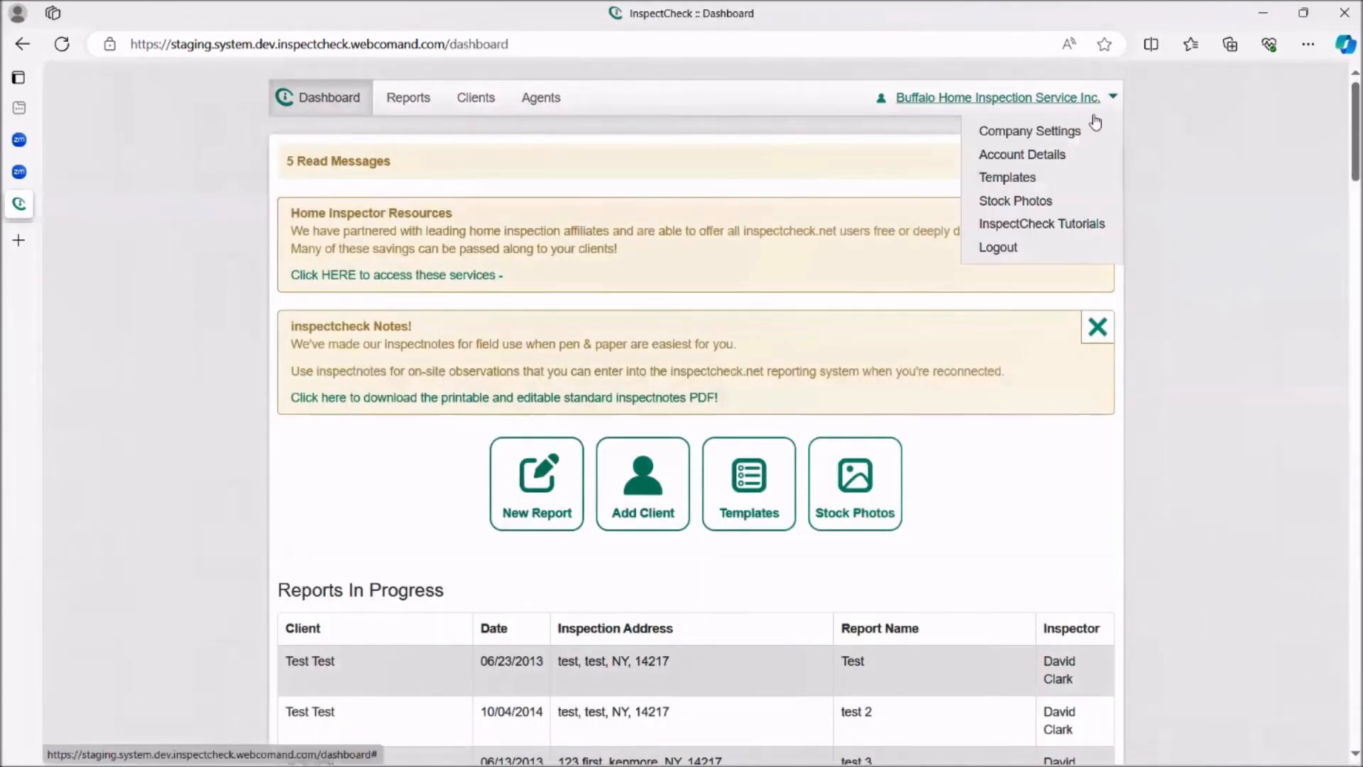
pyautogui.click(856, 490)
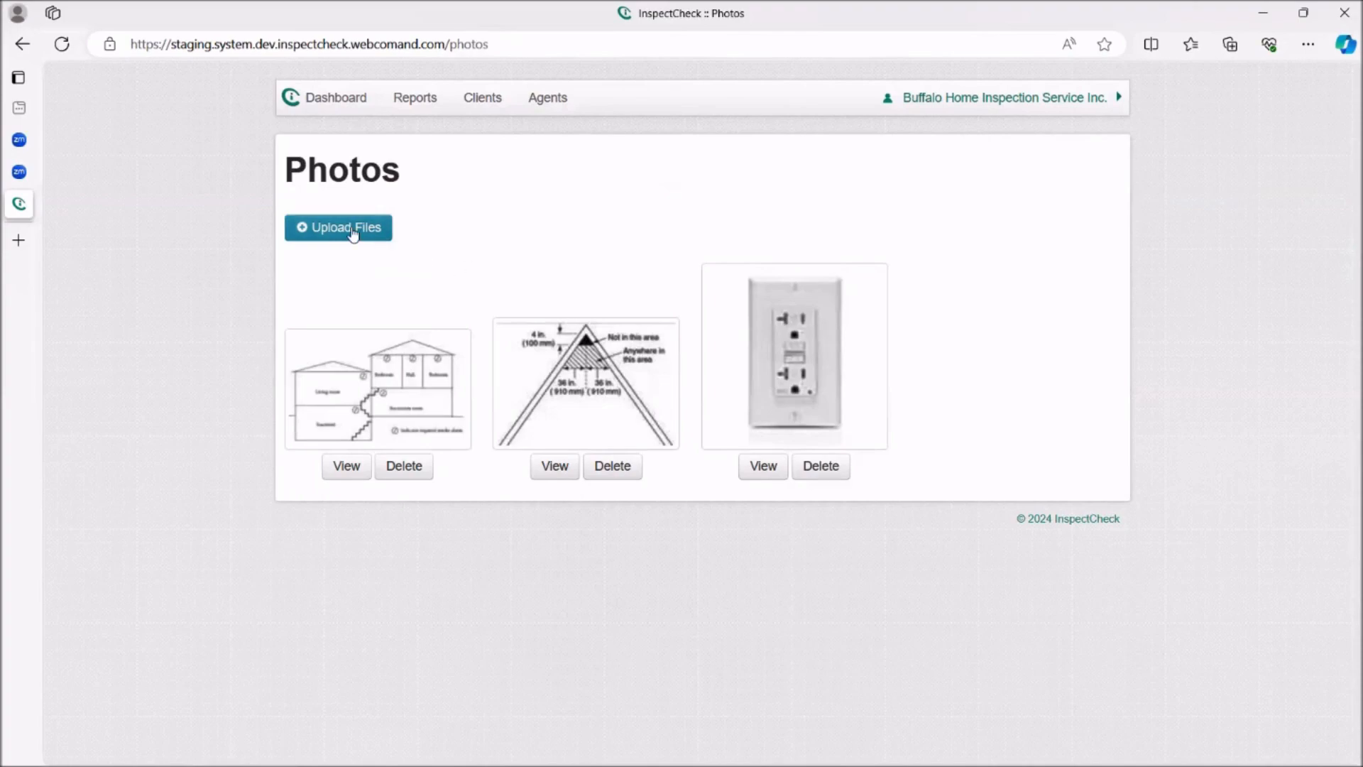
# - Go back from the stock photos to the dashboard and look at the InspectCheck Tutorials entry among the account options
pyautogui.click(1042, 111)
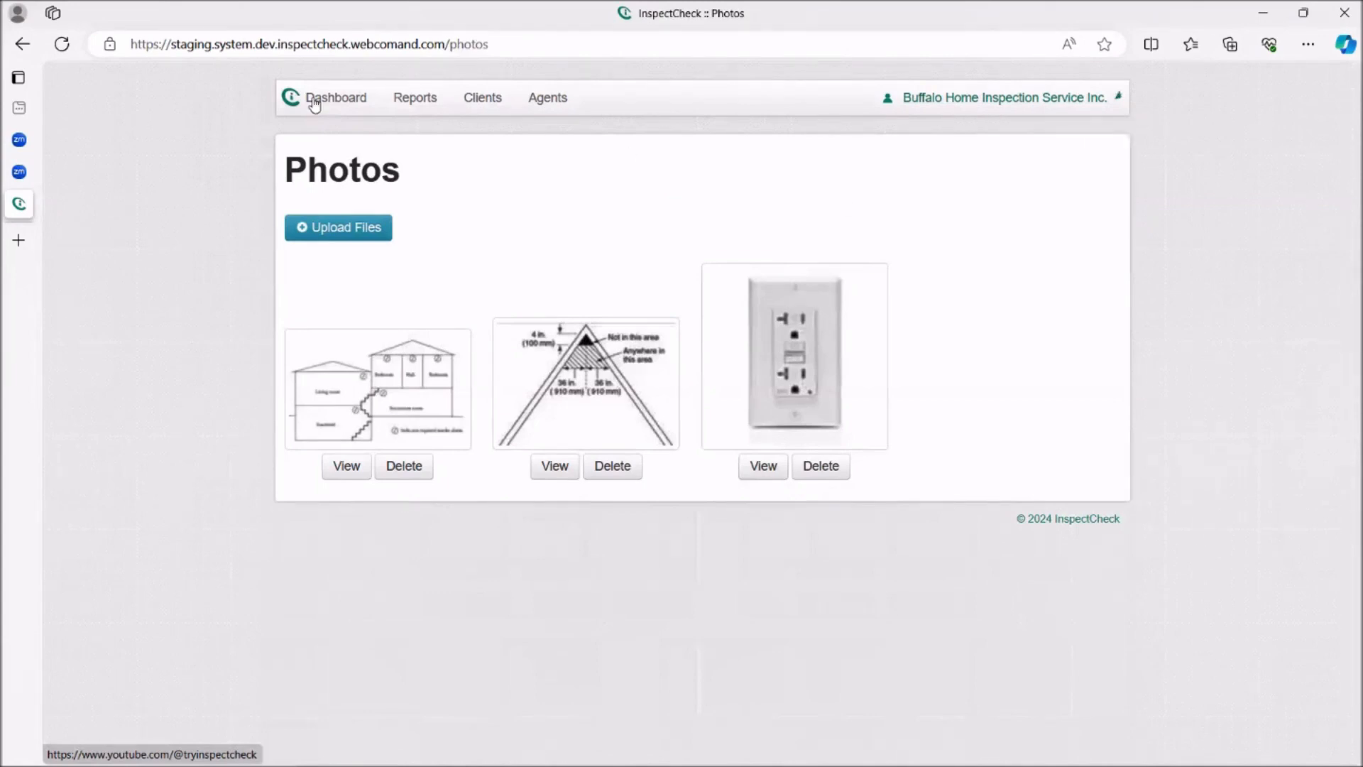
pyautogui.click(316, 98)
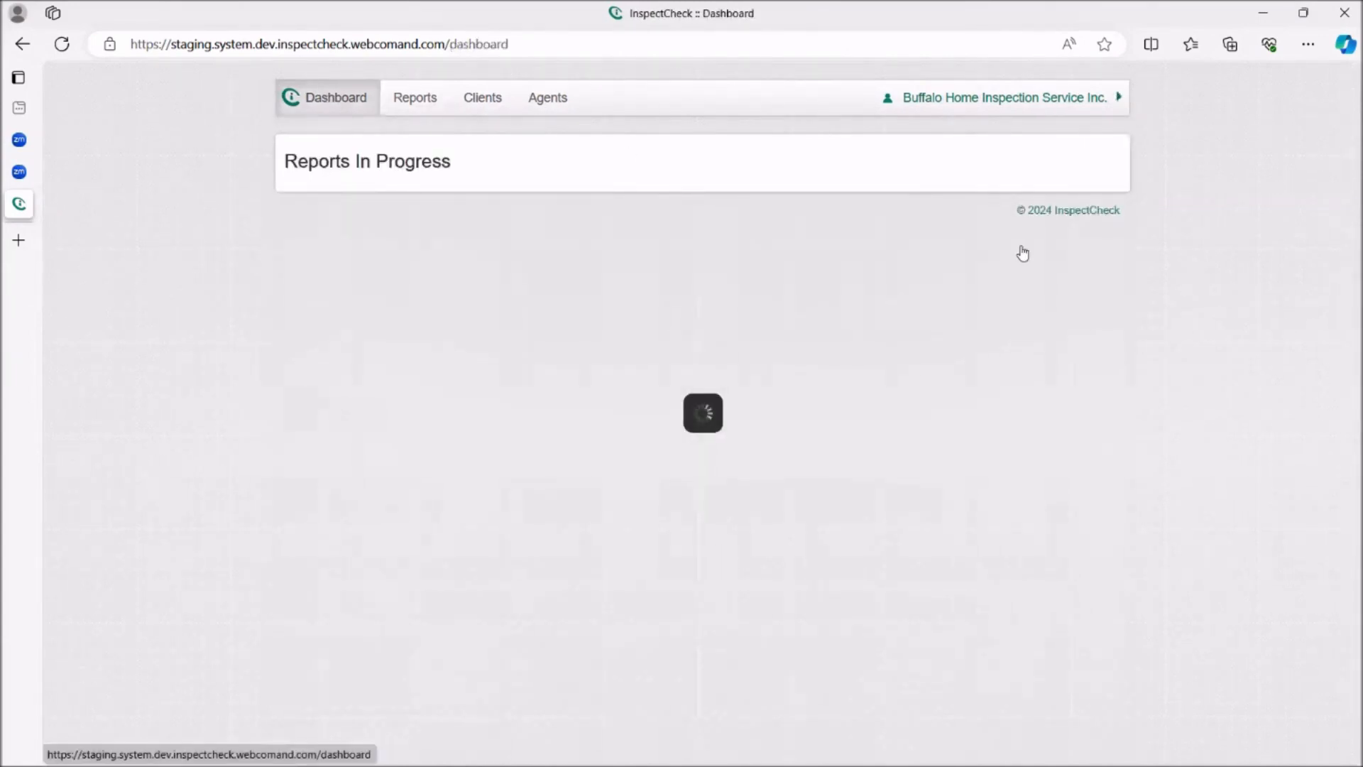
pyautogui.moveTo(1046, 105)
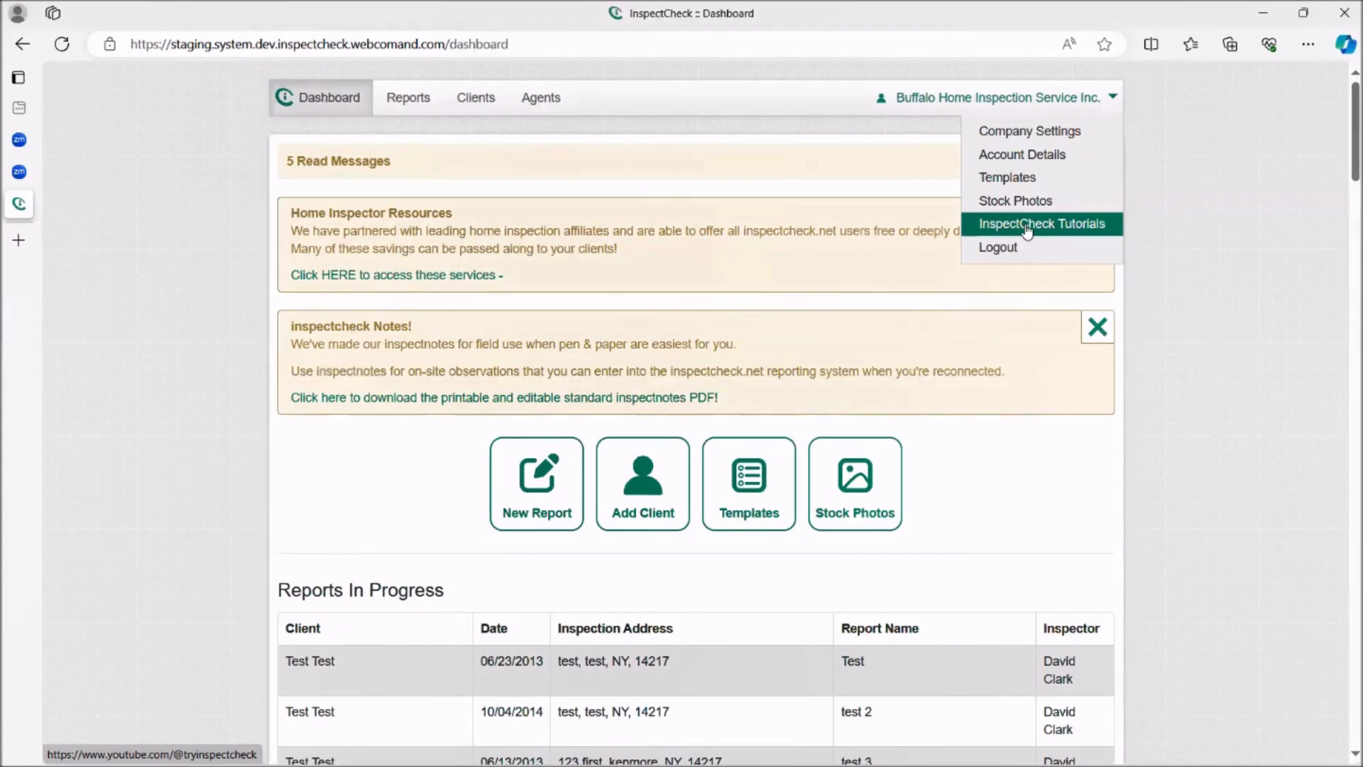
# - Switch to the sample inspection report PDF in Adobe Reader and view its cover page and table of contents
pyautogui.click(419, 202)
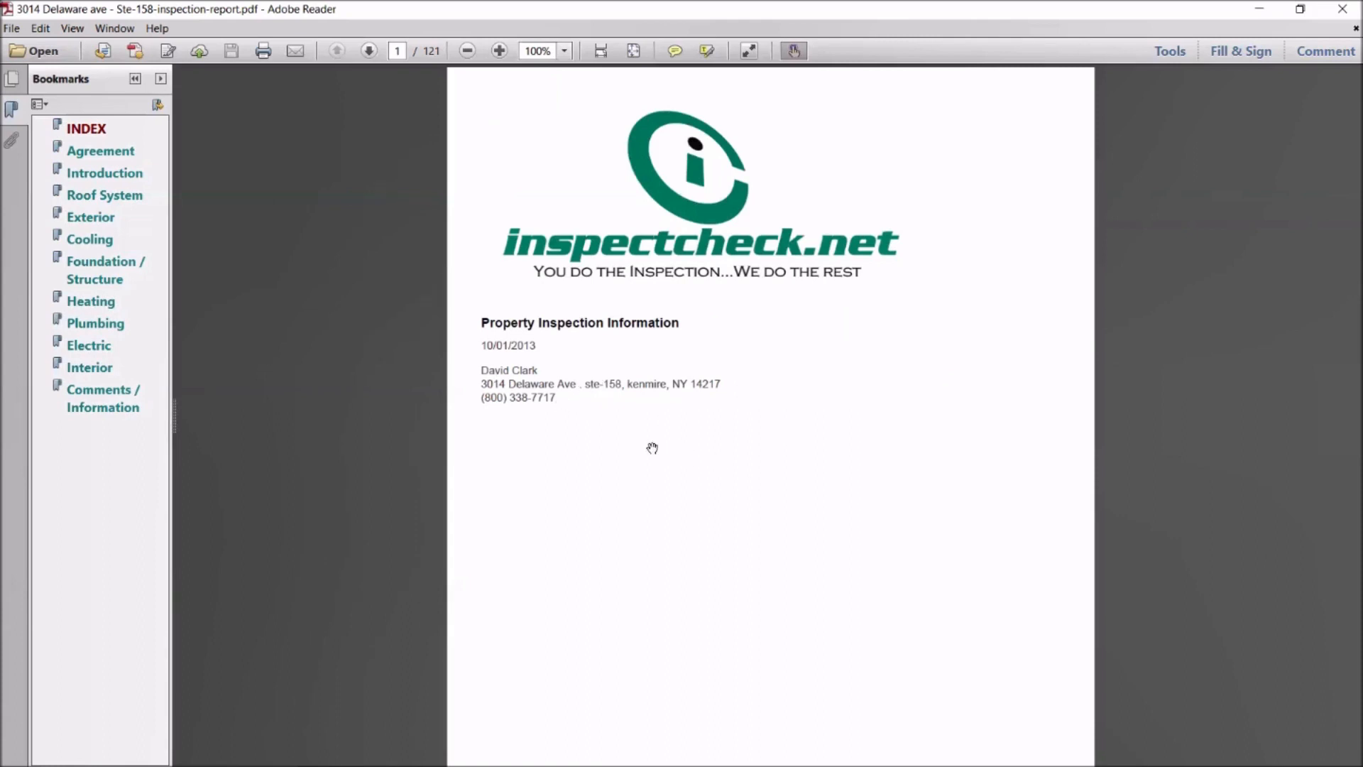
pyautogui.scroll(-3, 612, 412)
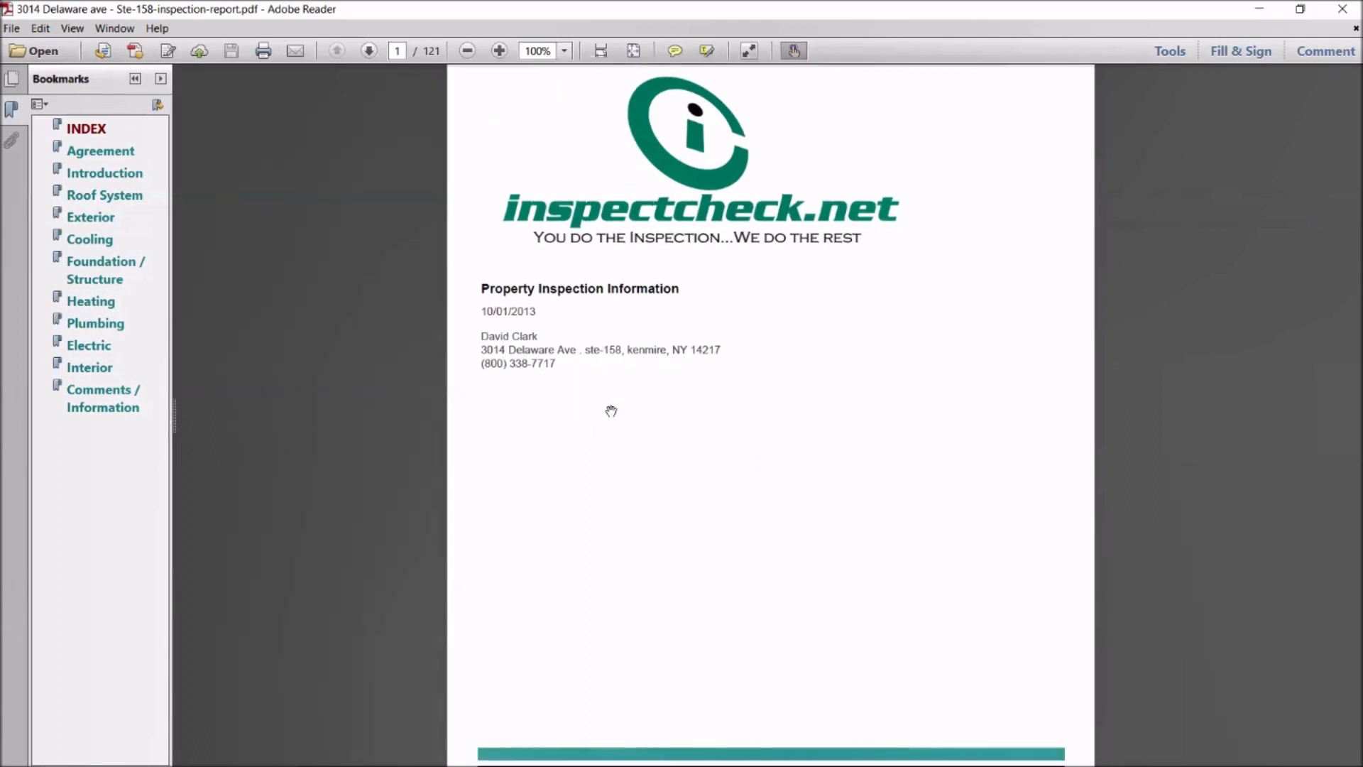
pyautogui.scroll(-4, 612, 412)
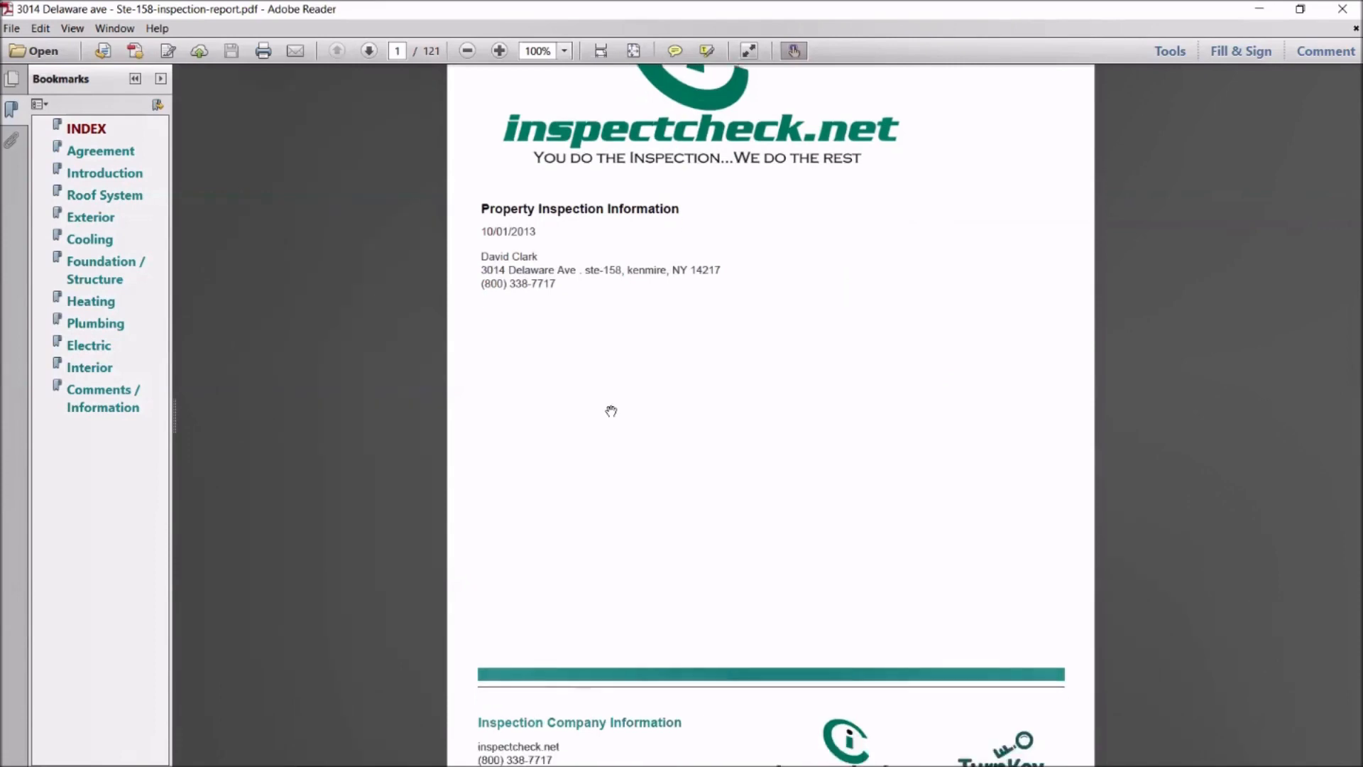
pyautogui.scroll(-2, 612, 411)
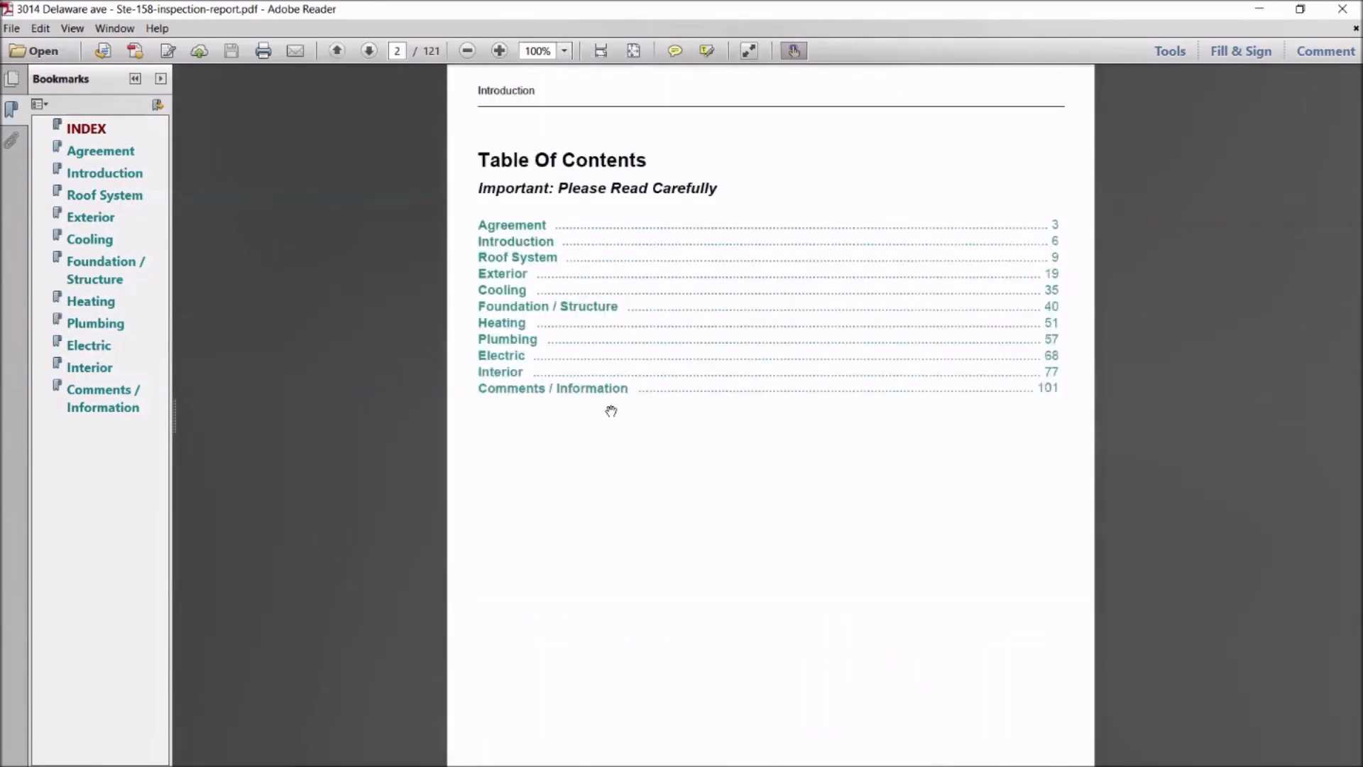